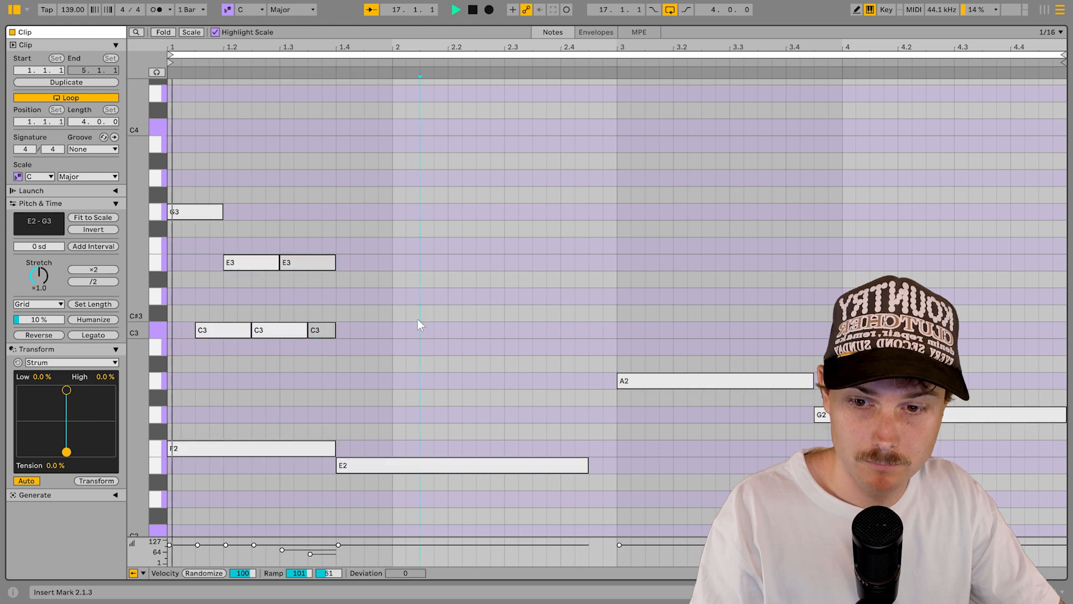
Step: Select the bar-1 chord notes in the piano roll and duplicate them into bar 2
key(space)
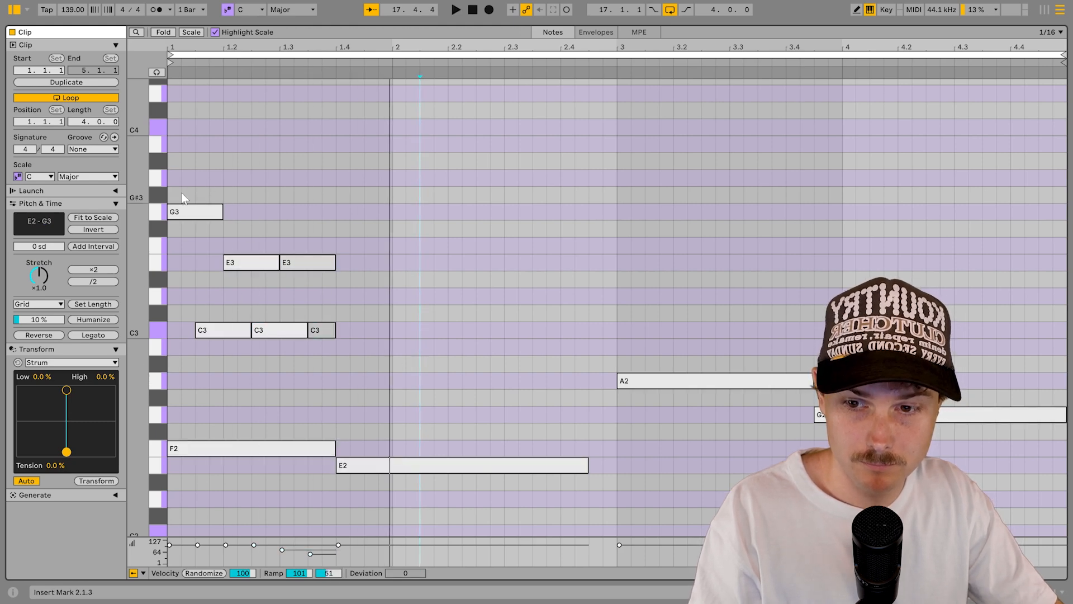
drag(179, 192, 305, 356)
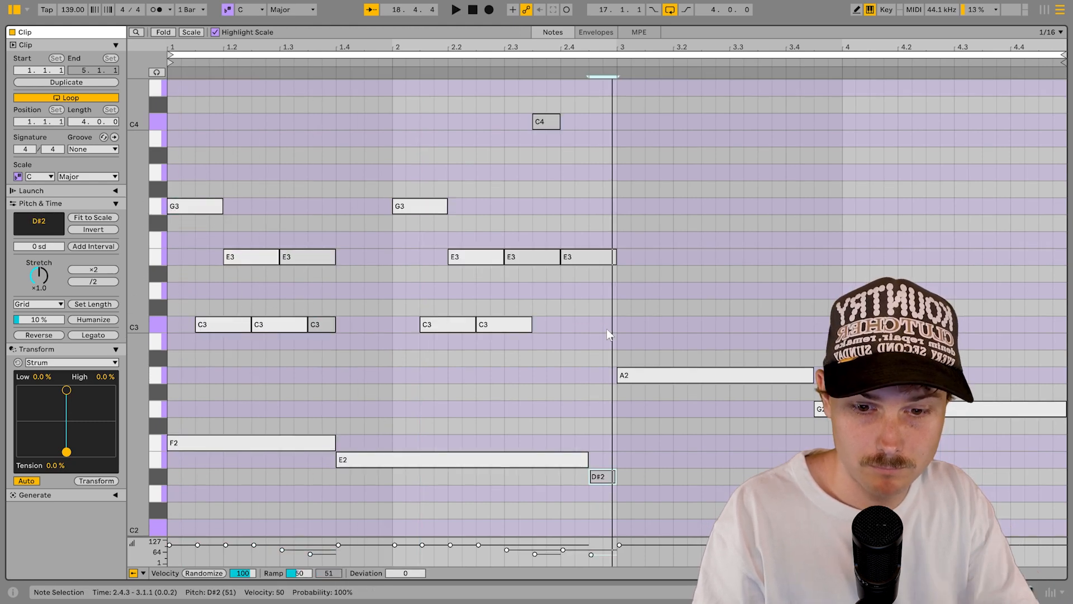
key(Up)
key(Up)
key(Up)
key(Up)
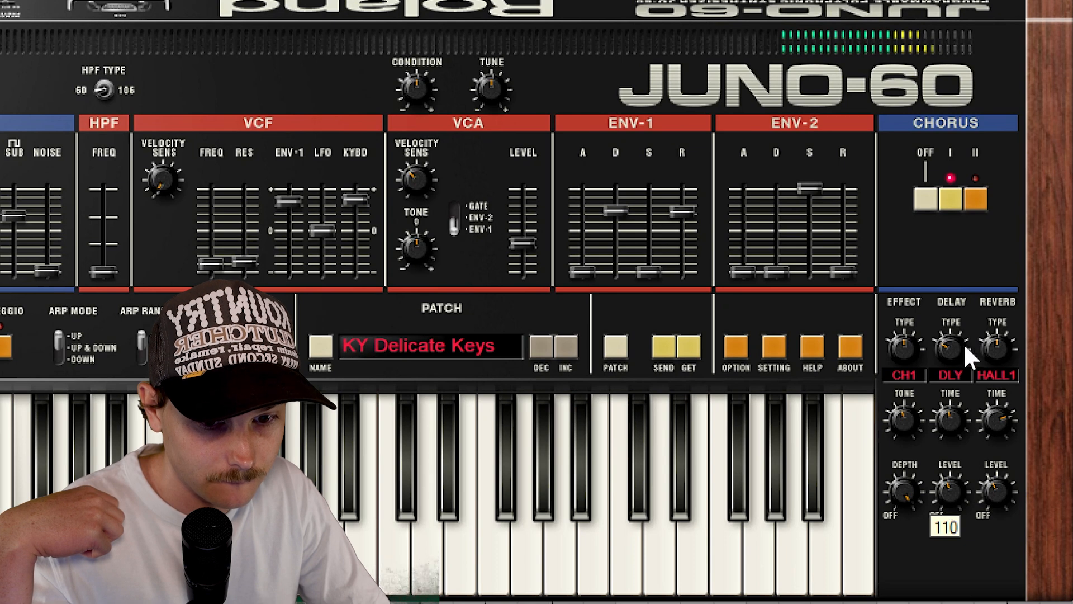
Step: Switch the JUNO-60 delay type to delay plus chorus
mouse_move(963, 343)
mouse_down()
mouse_move(965, 333)
mouse_move(951, 337)
mouse_up()
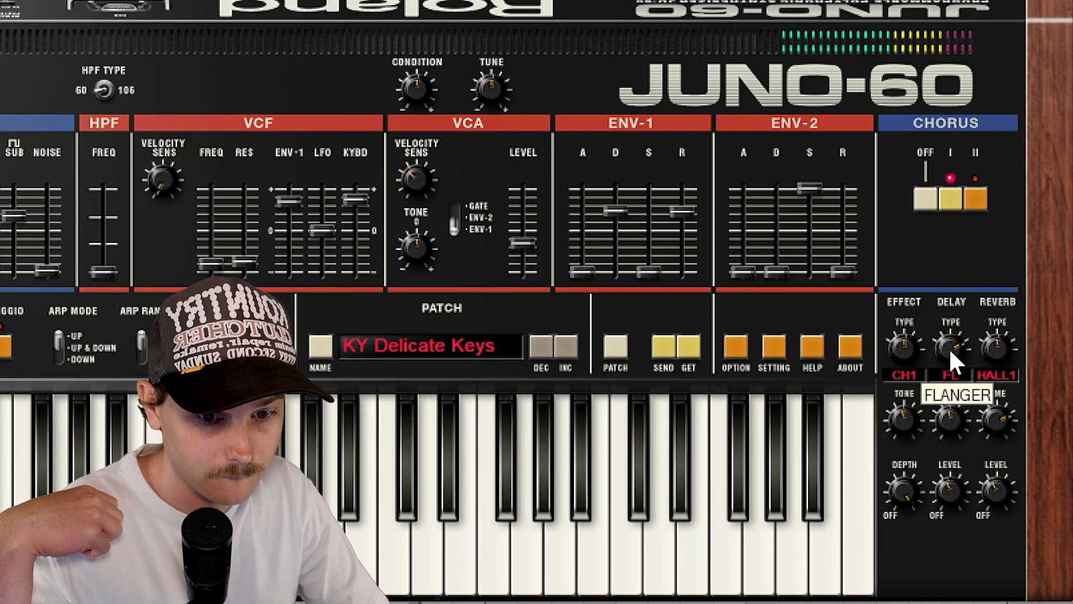
drag(951, 351, 942, 373)
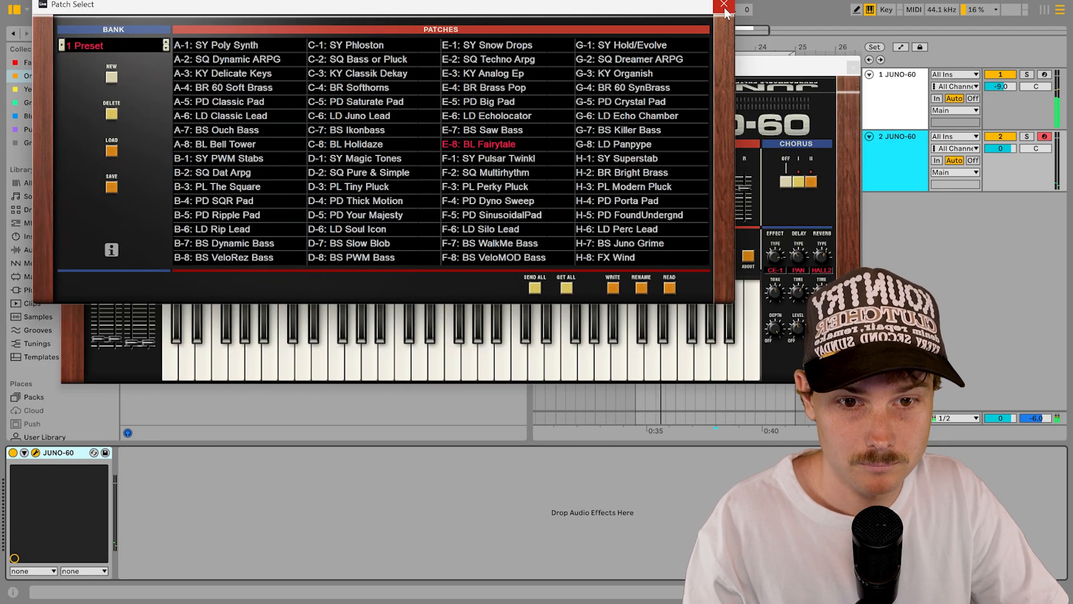
Step: Close the JUNO-60 windows and add a MIDI clip on track 2 over bars 21–25
click(838, 74)
click(853, 68)
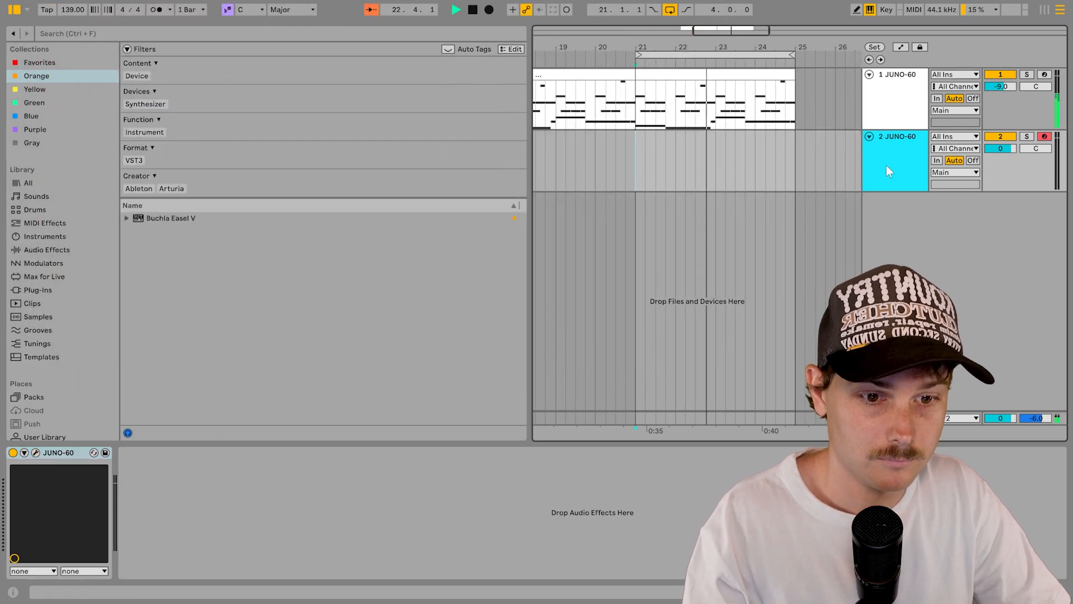
right_click(905, 171)
click(817, 156)
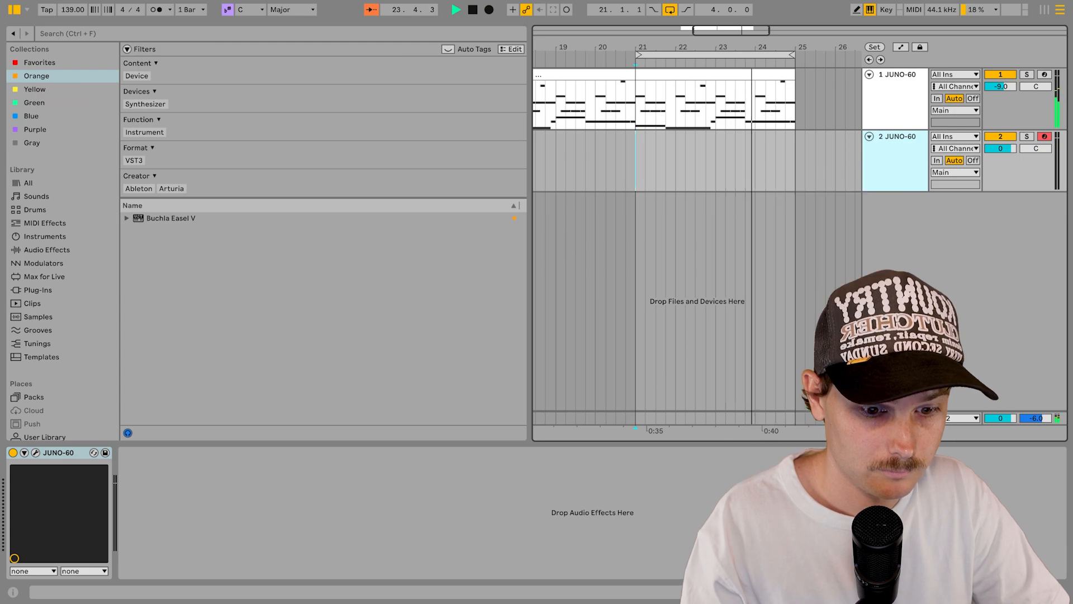
shift+click(793, 166)
right_click(782, 172)
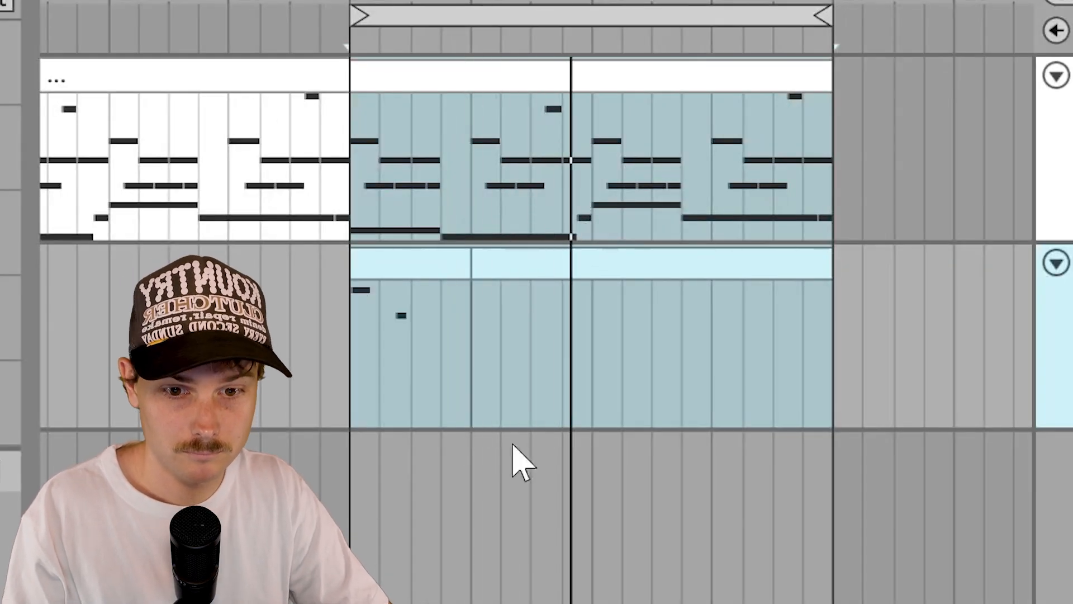
Step: Merge track 2's two clips into one and duplicate it to fill four bars
click(407, 265)
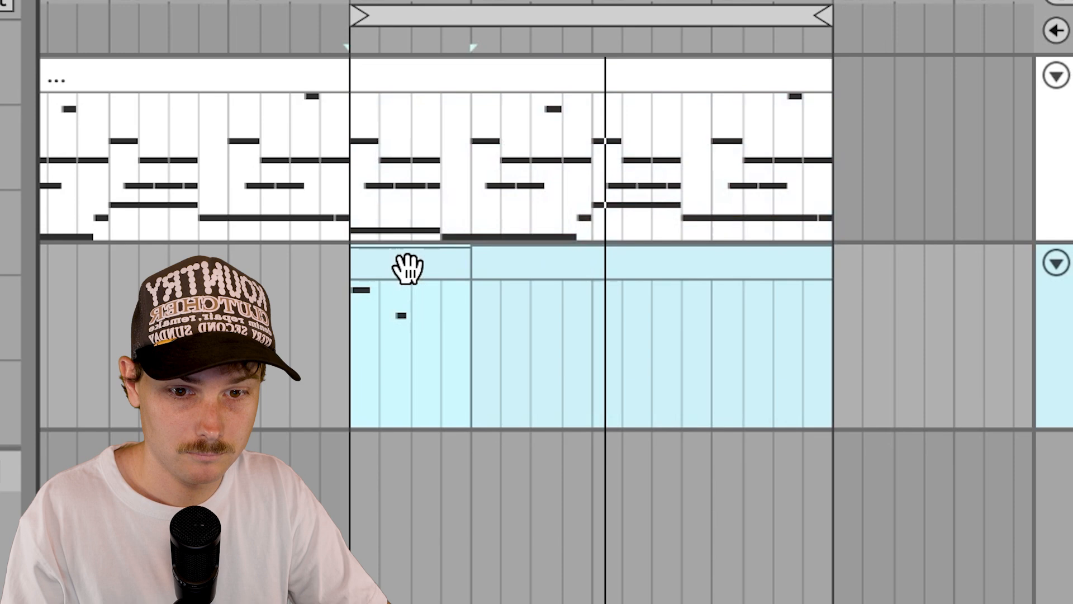
shift+click(596, 382)
key(ctrl+j)
key(ctrl+d)
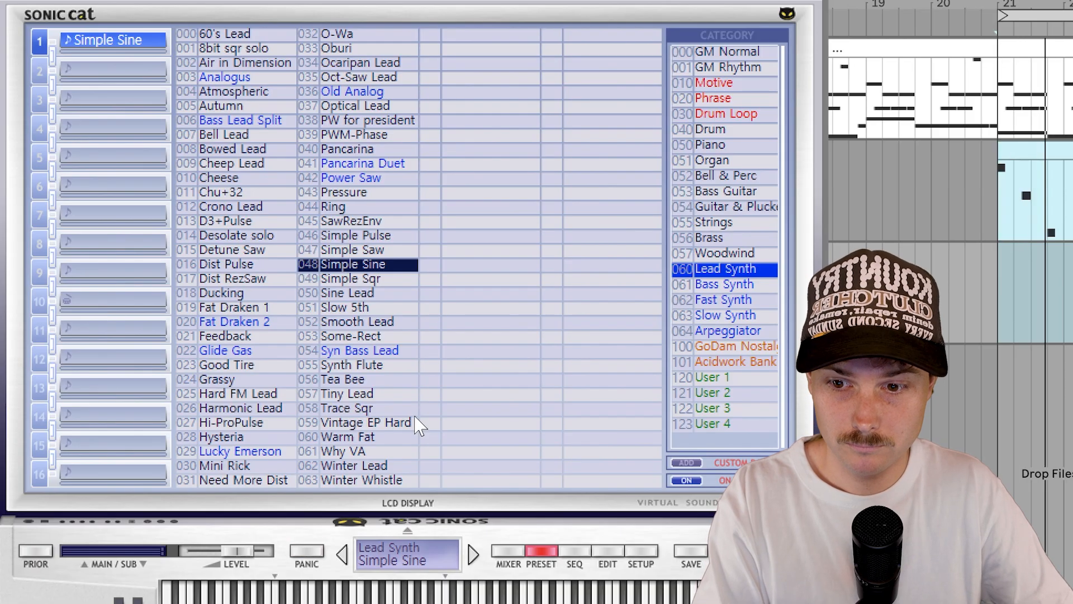
Step: Load Purity preset 059 Vintage EP Hard and insert an empty MIDI clip on track 3
click(405, 423)
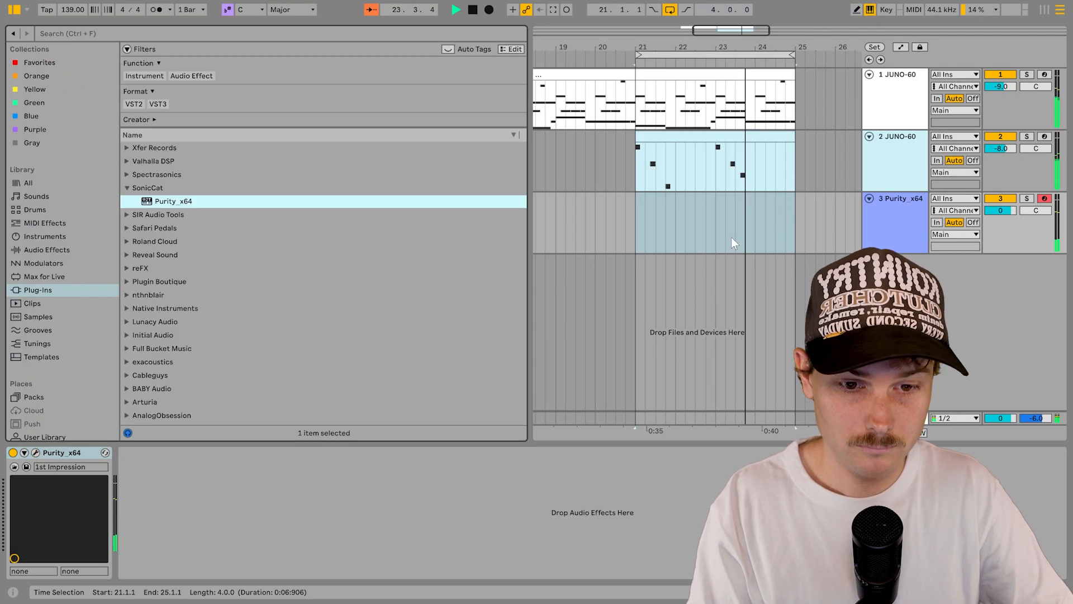
right_click(731, 237)
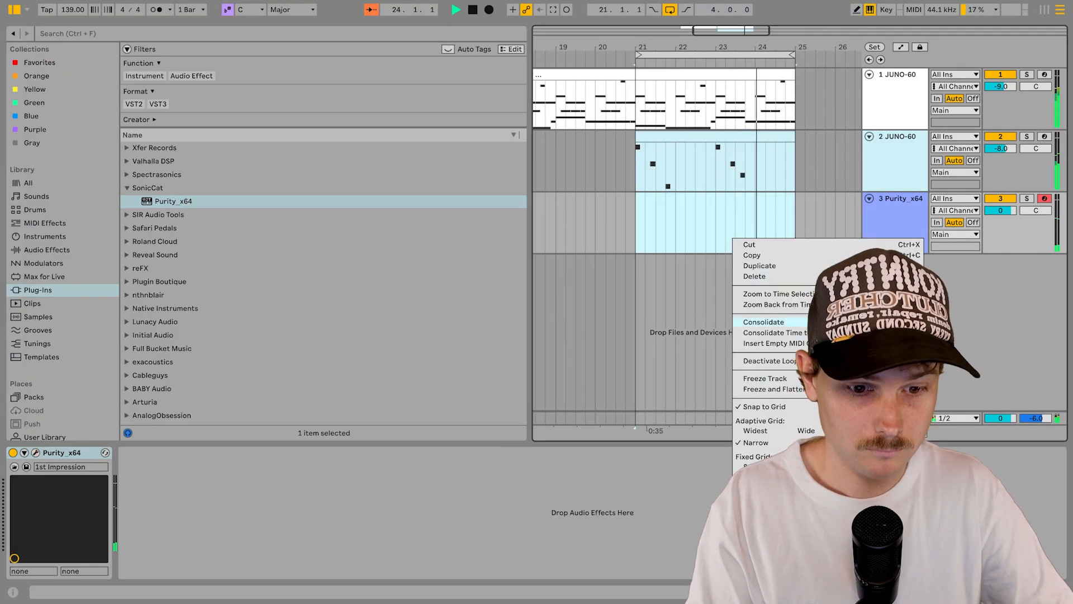
click(774, 343)
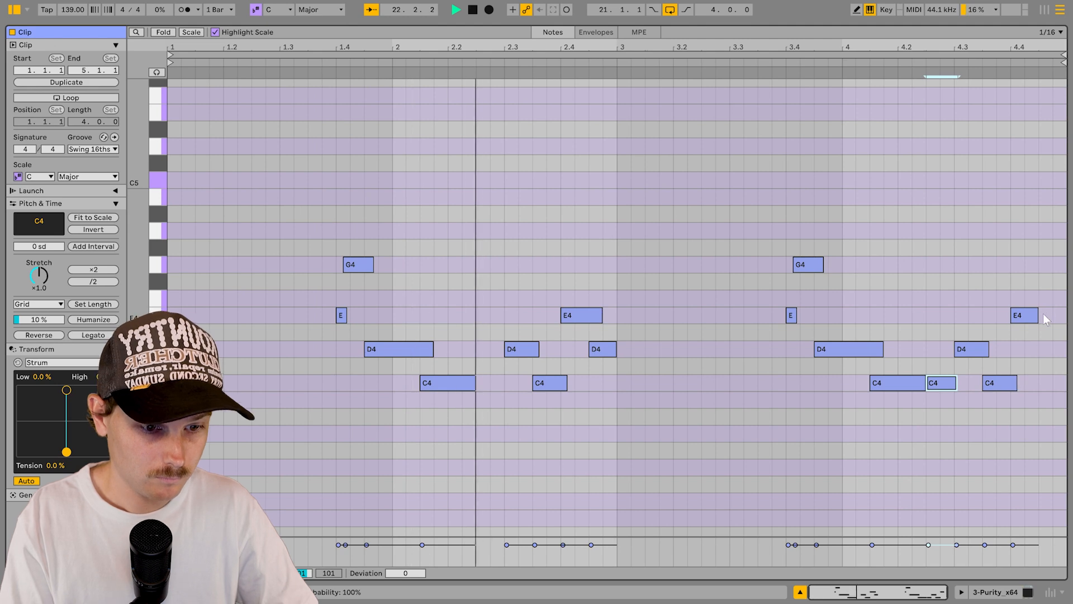
key(shift+Tab)
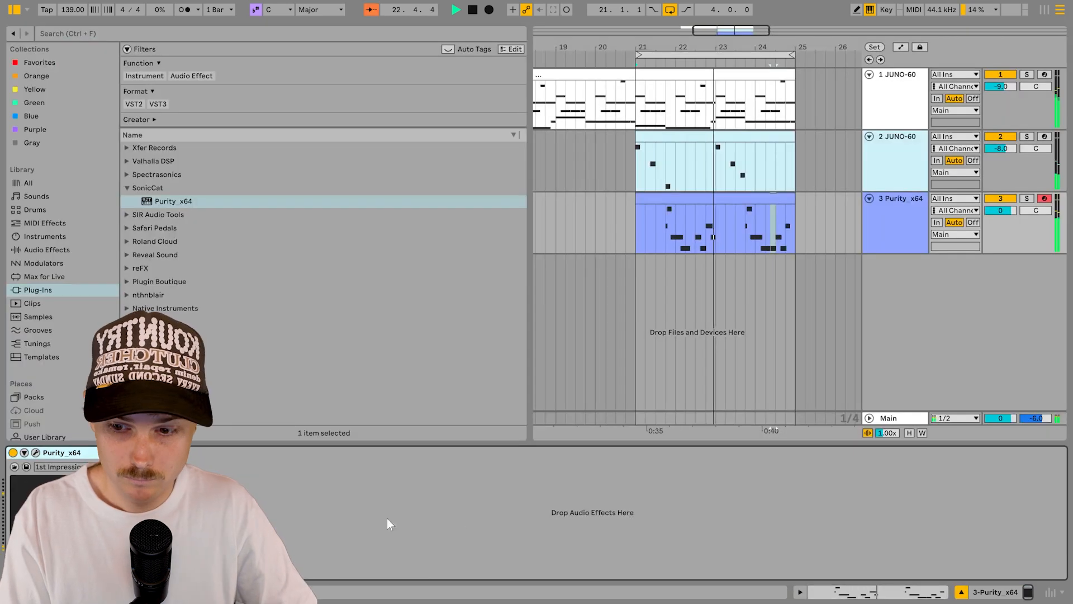
click(36, 452)
Step: Transpose the Purity lead up 12 semitones and adjust its glide time
click(399, 379)
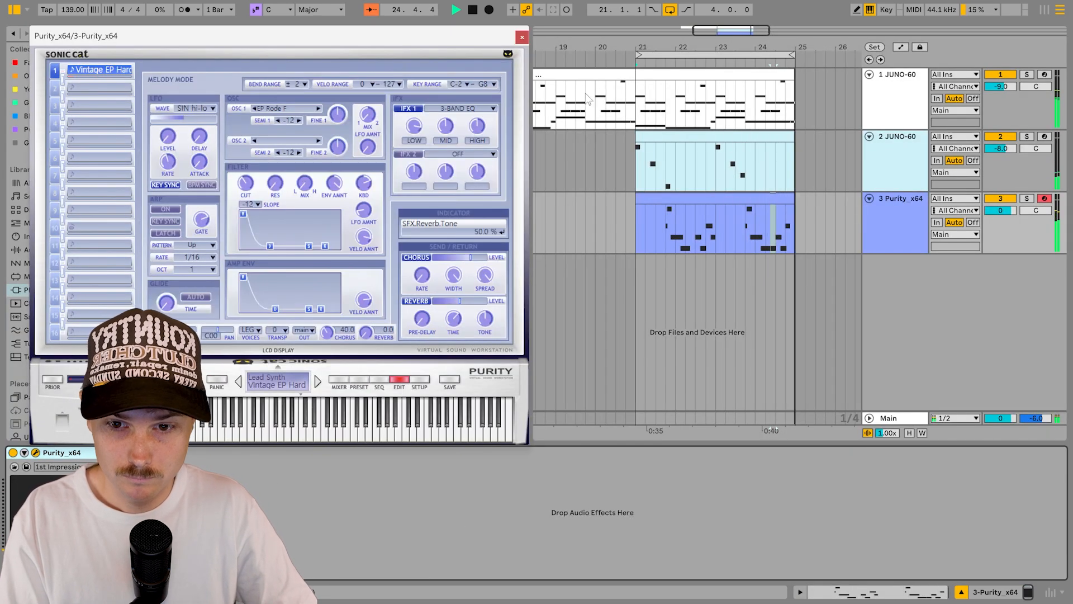
click(278, 330)
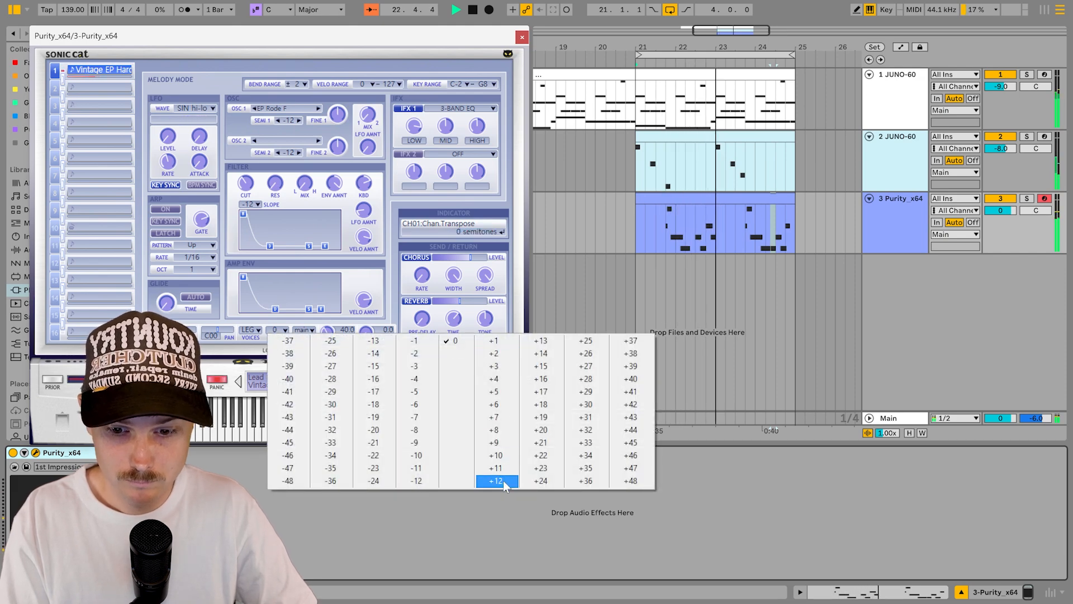
click(498, 481)
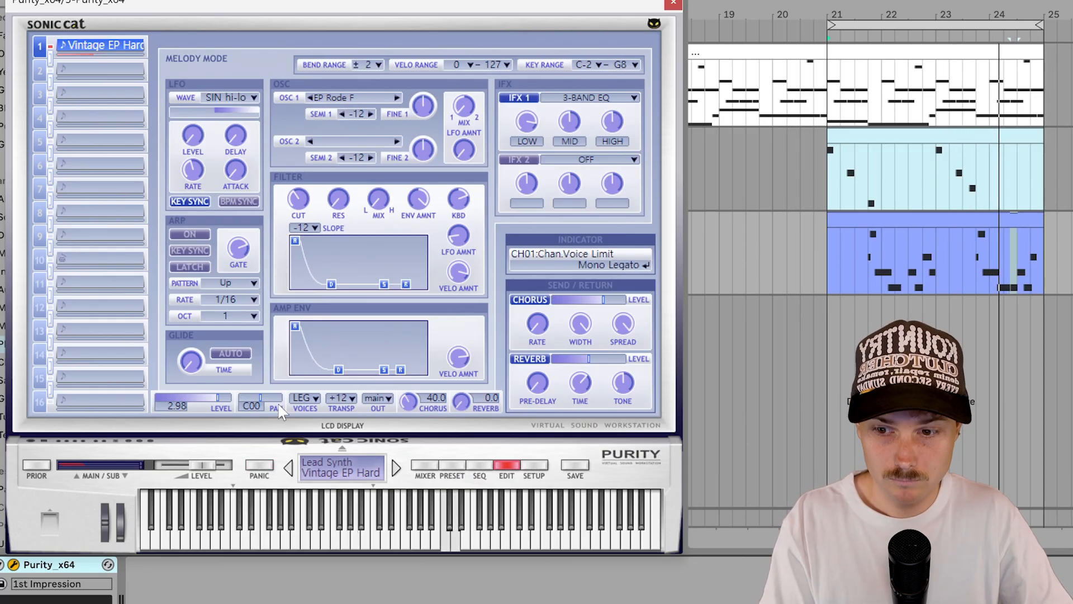
drag(191, 374, 195, 358)
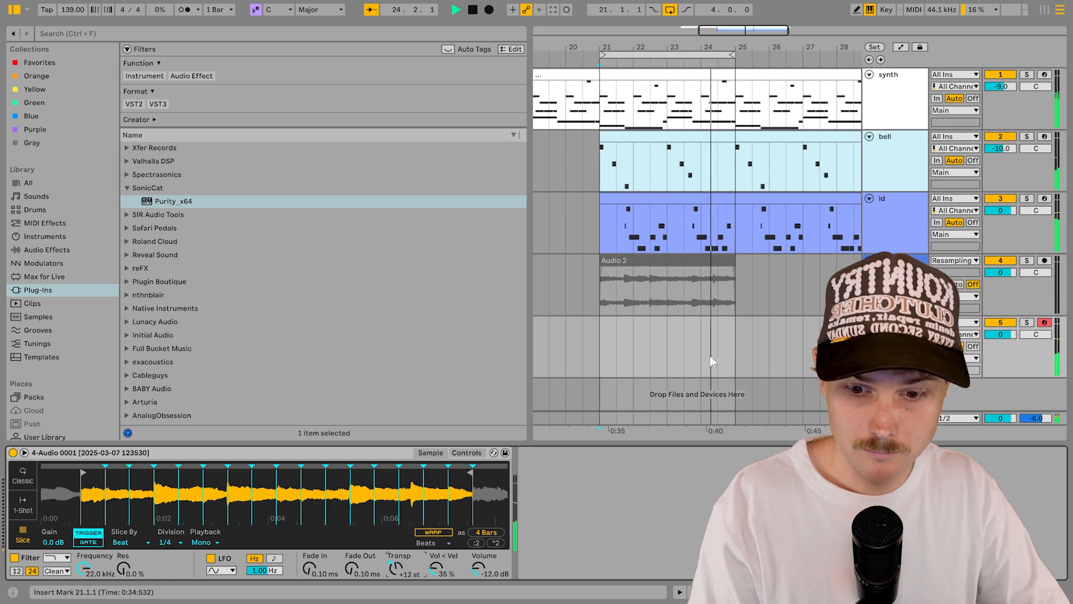
Step: Set Simpler's filter to about 3.62 kHz cutoff with 55% resonance
click(466, 452)
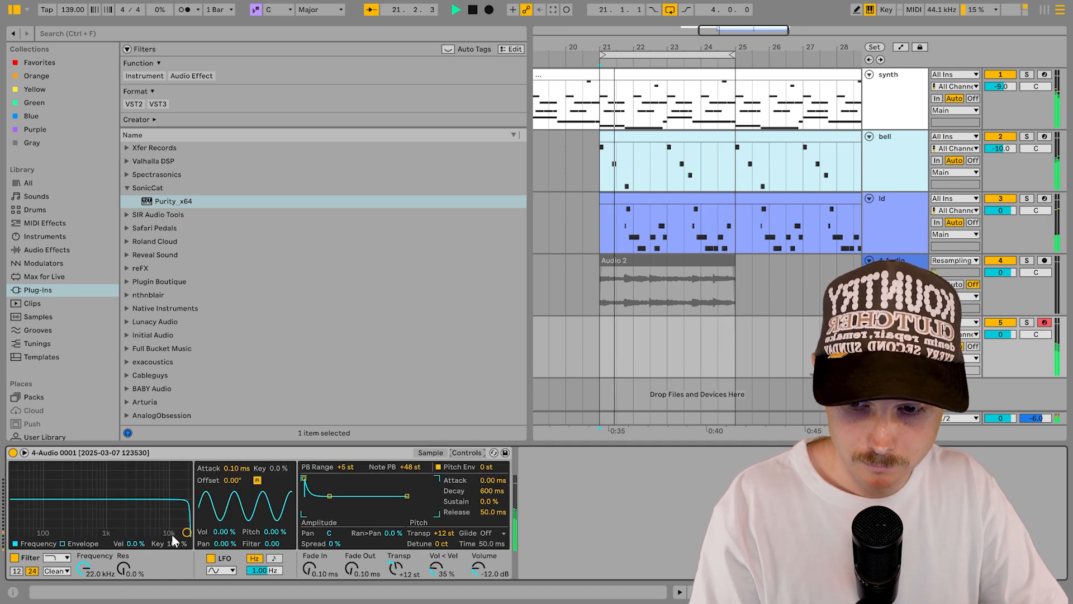
drag(172, 521, 147, 508)
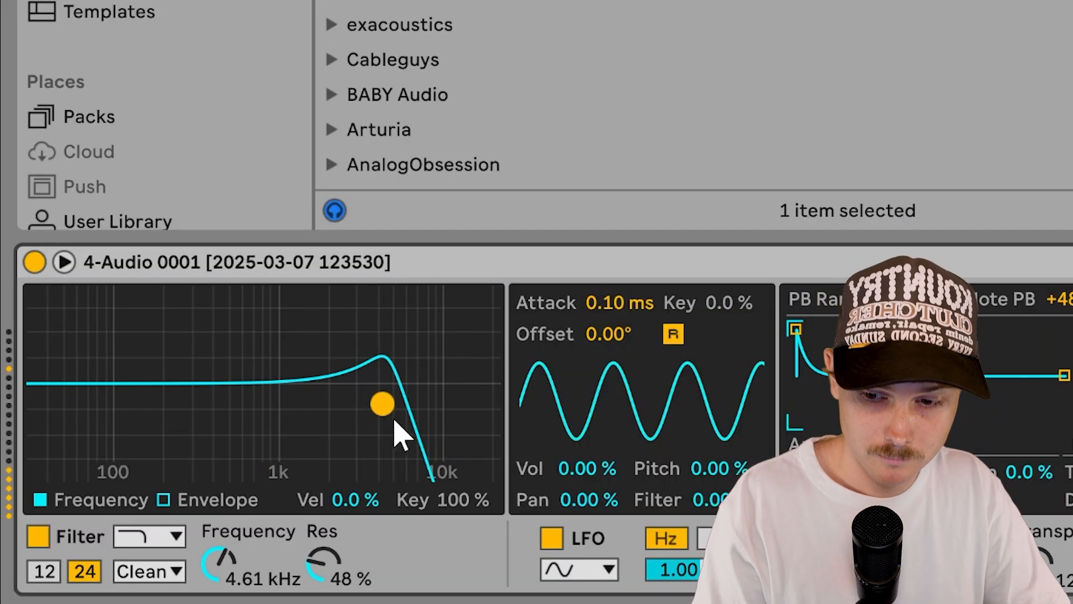
drag(387, 419, 422, 441)
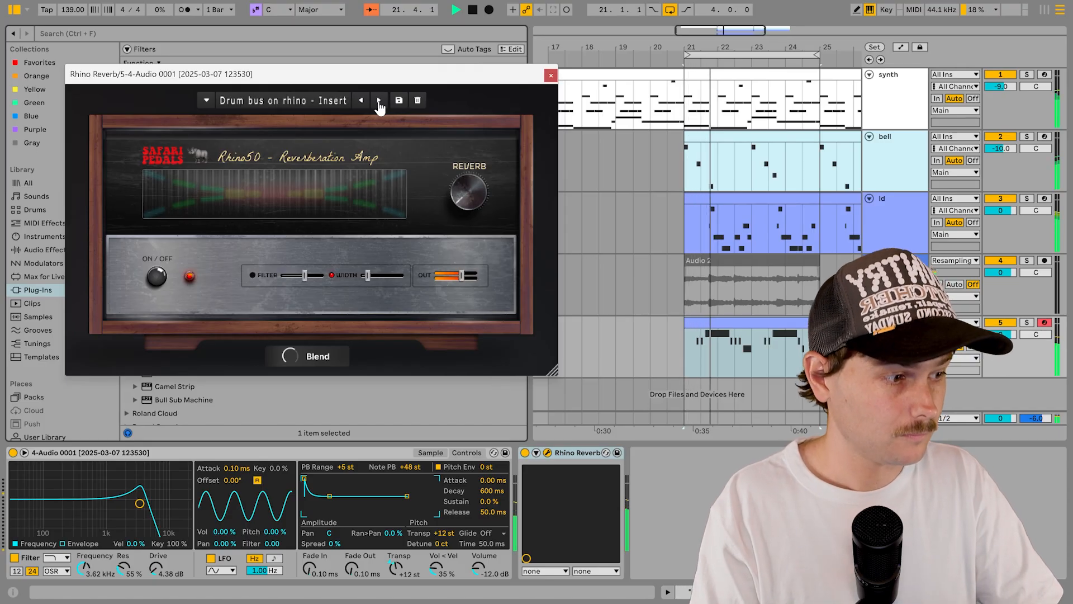
click(379, 102)
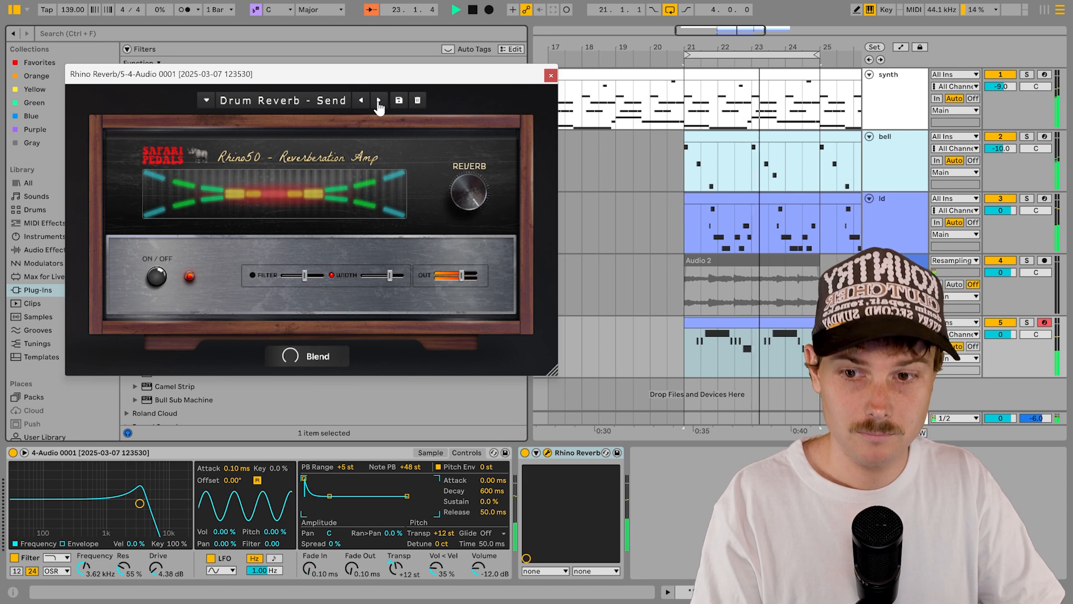
Step: Step through Rhino Reverb presets until Vibey Snare - Insert is loaded
click(379, 102)
click(379, 102)
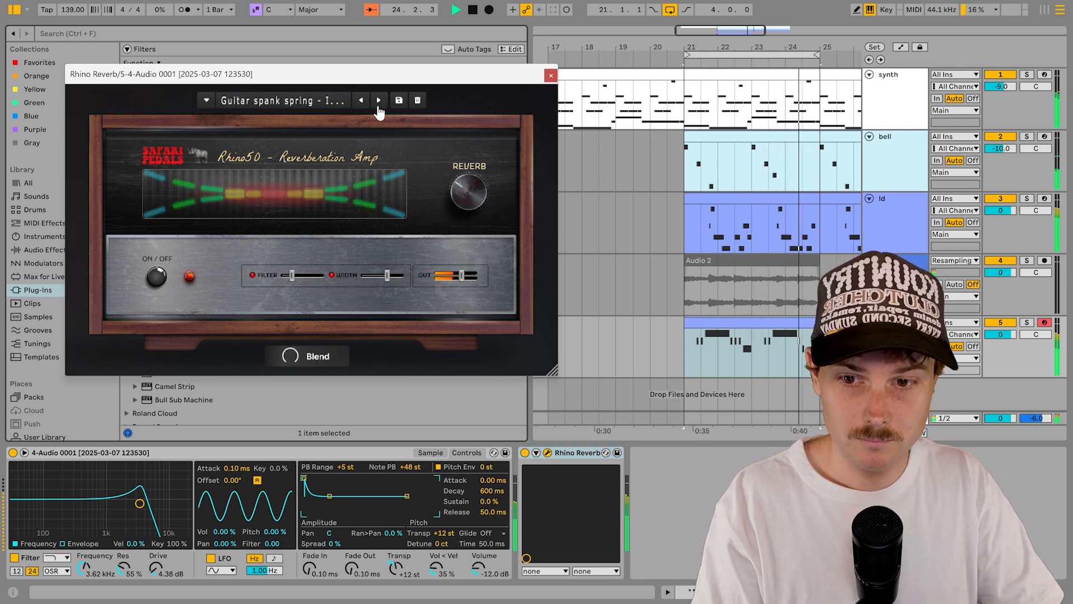
click(379, 101)
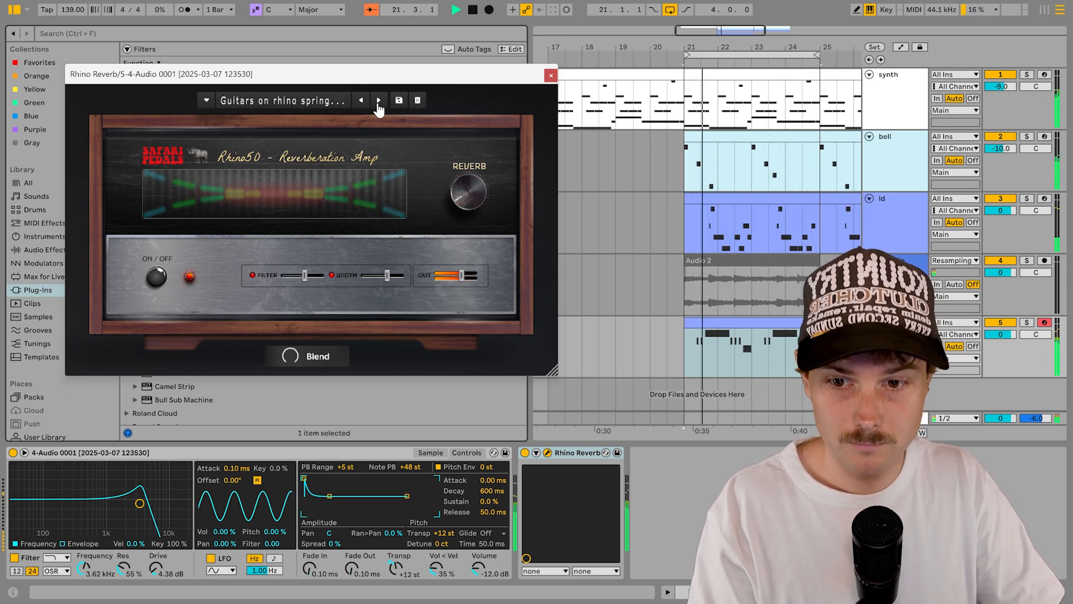
click(379, 102)
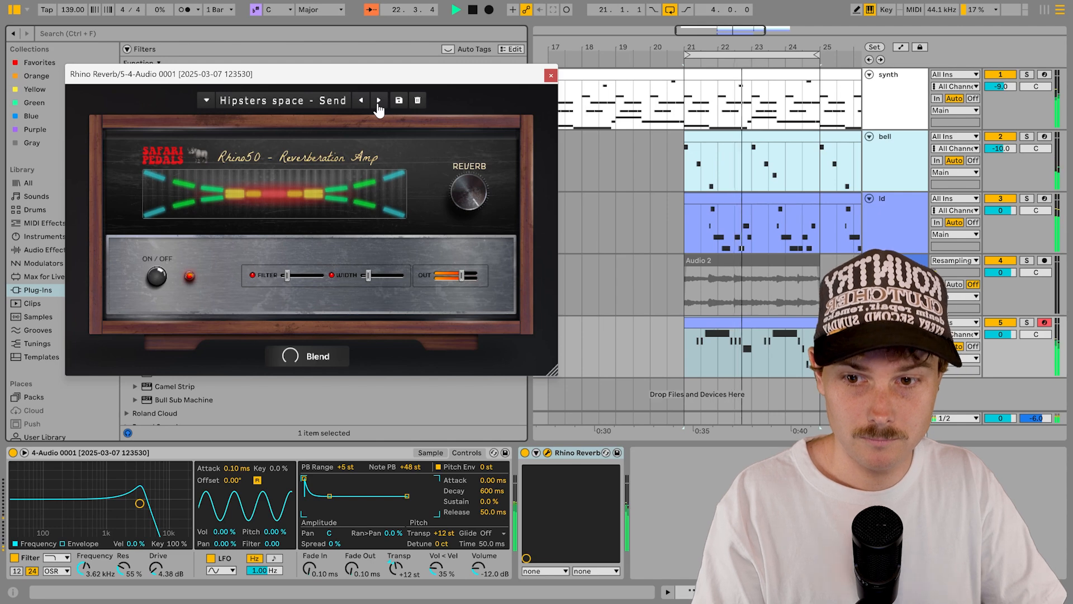
click(379, 102)
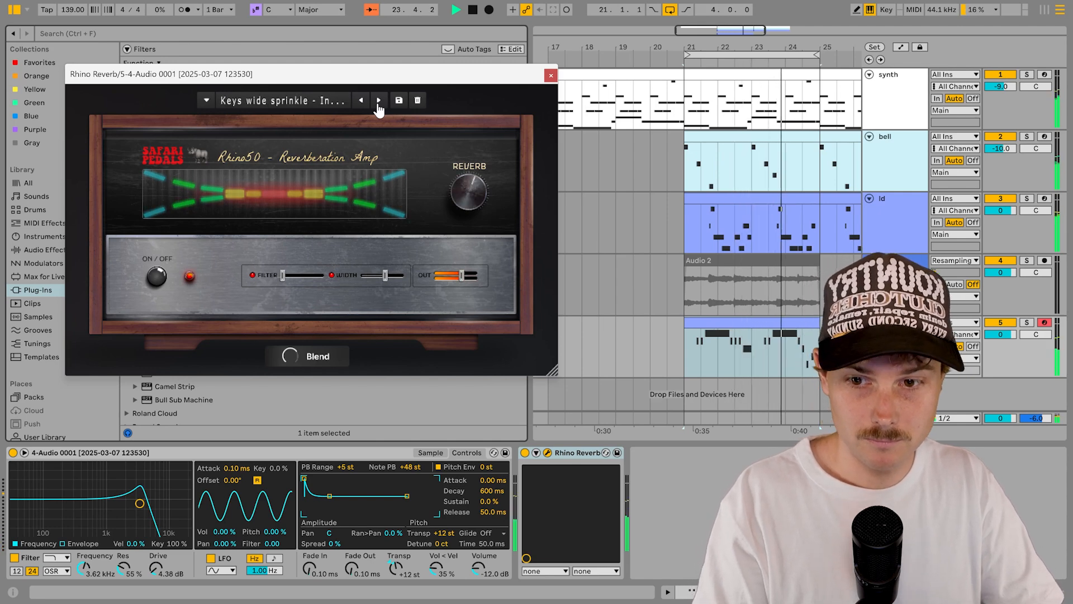
click(379, 102)
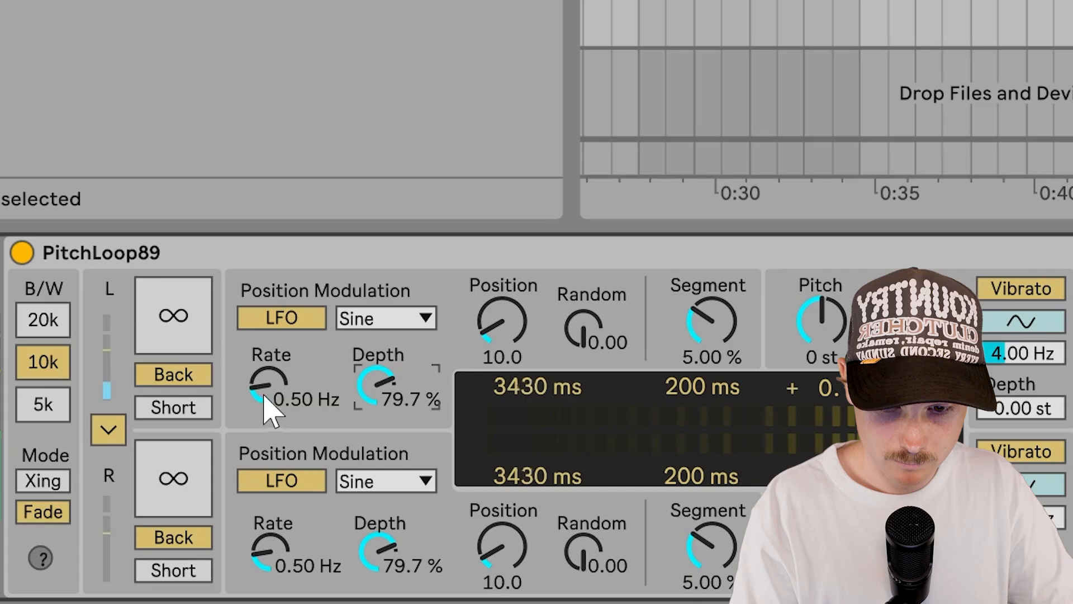
Step: Try PitchLoop89's position modulation rate at 2.51 Hz, return it to 0.50 Hz, and check the Sine waveform
drag(134, 506, 130, 508)
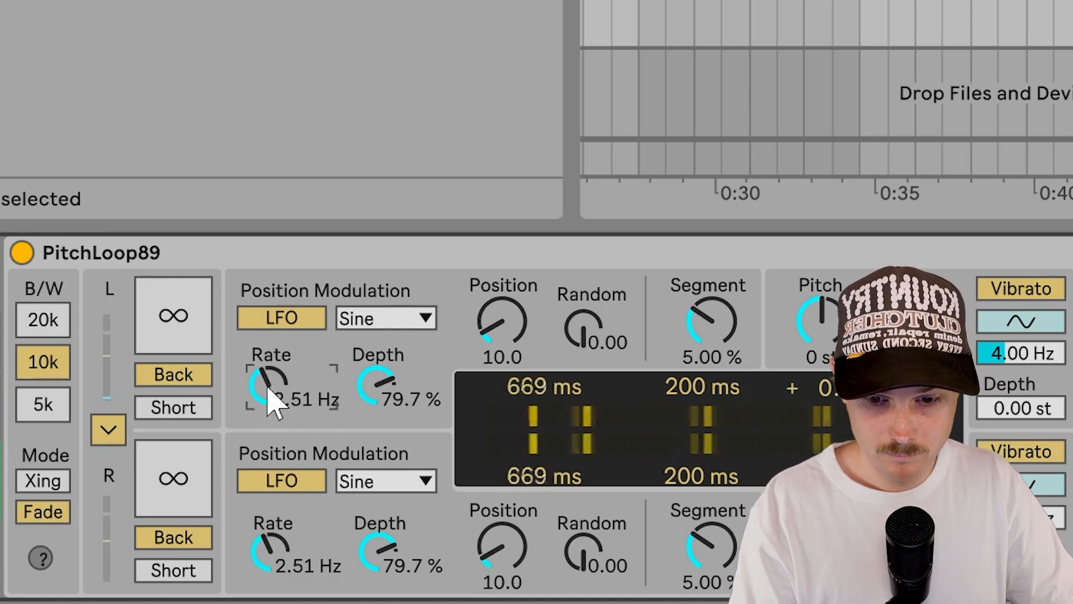
drag(274, 403, 288, 422)
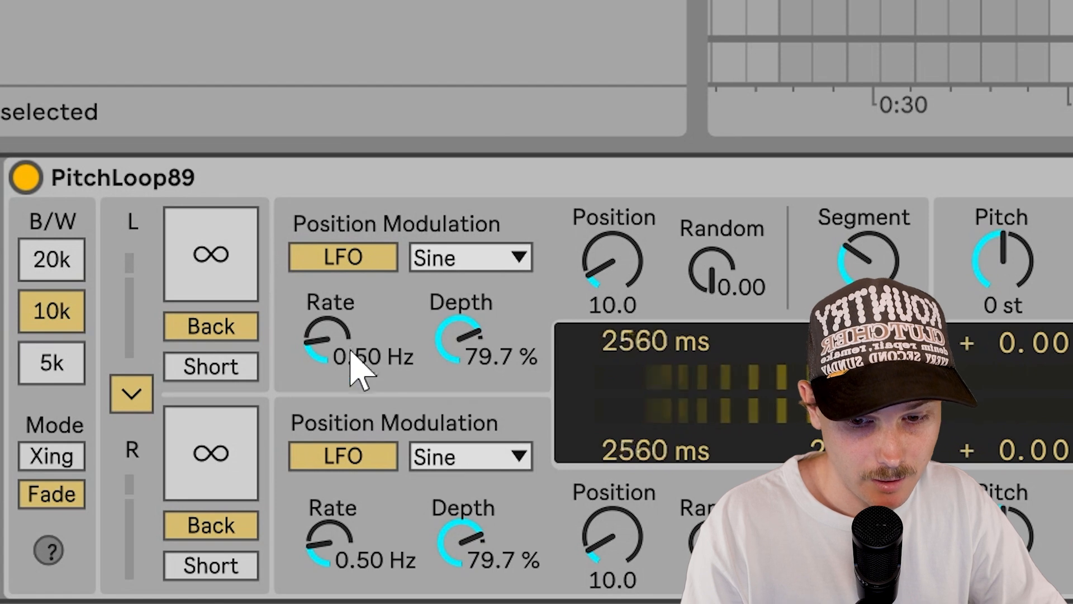
click(515, 261)
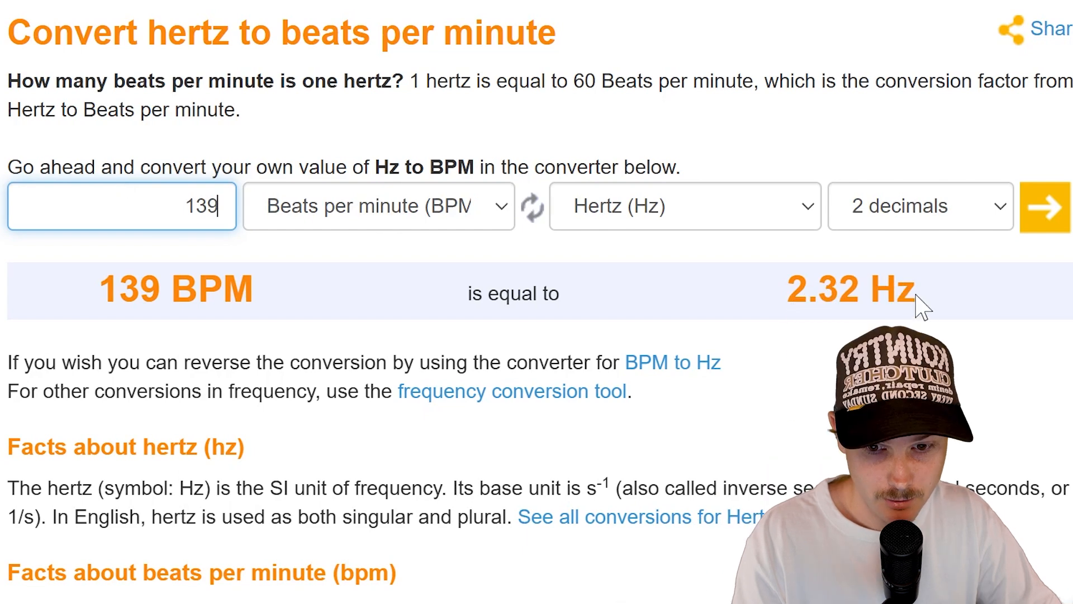
Step: Convert 139 BPM in the web converter to get 2.32 Hz
click(791, 284)
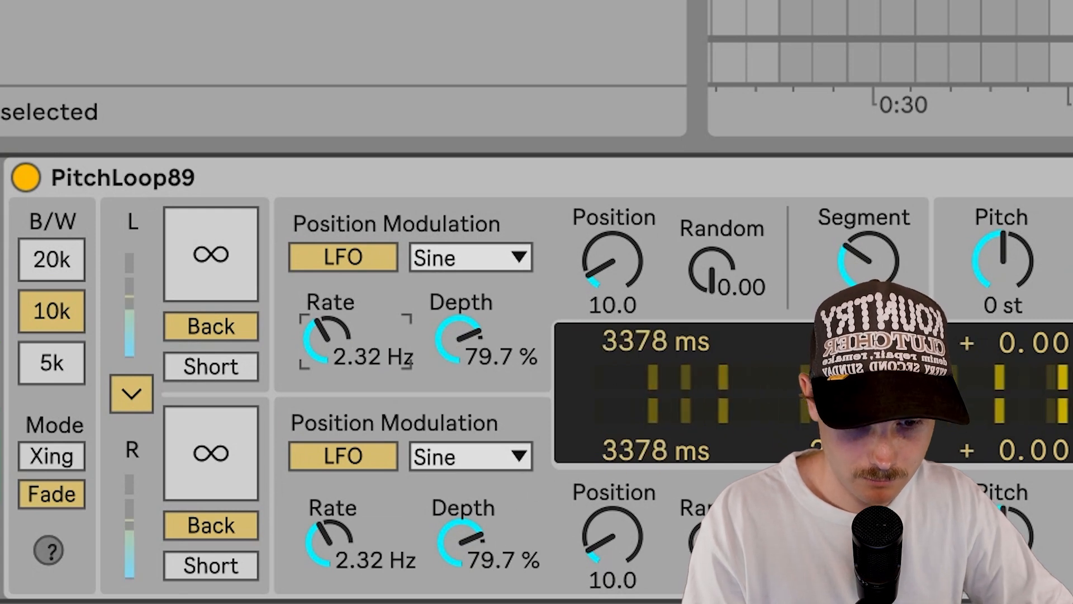
click(758, 195)
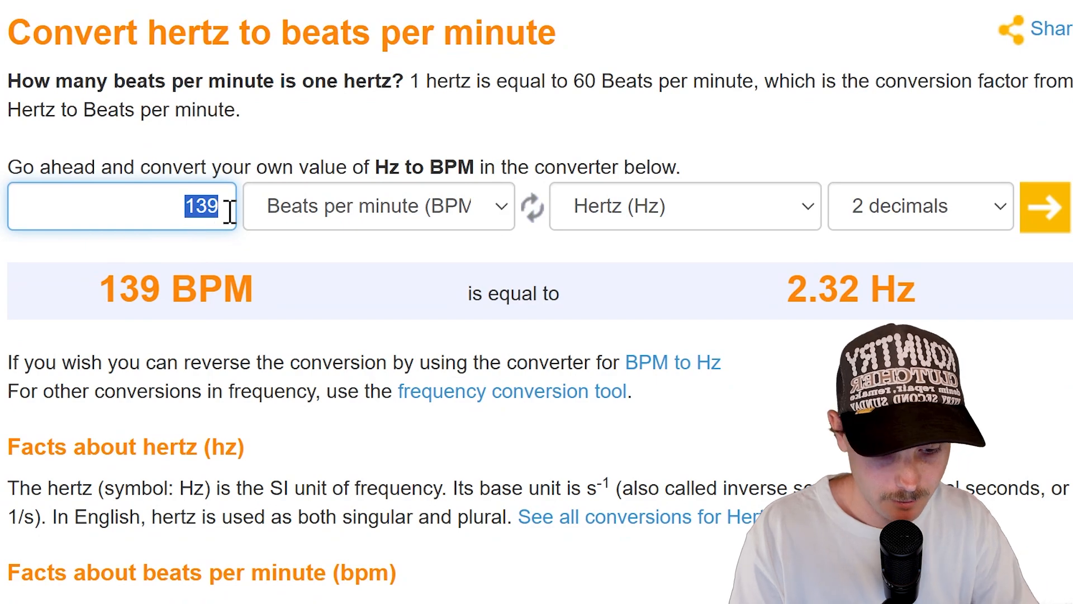
text(69.5)
drag(781, 302, 997, 324)
text(1.16)
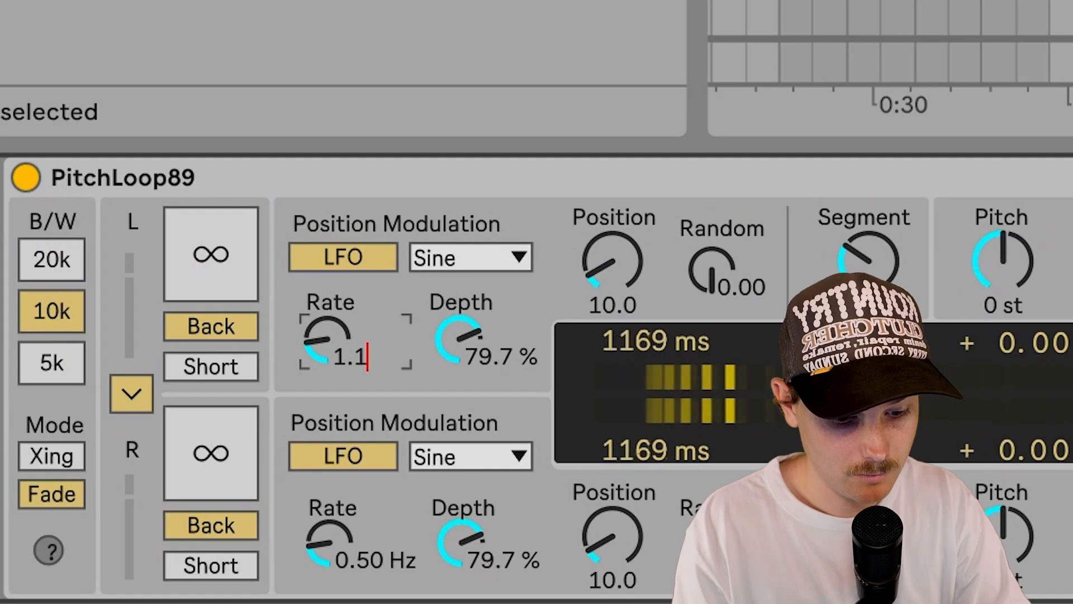
key(Return)
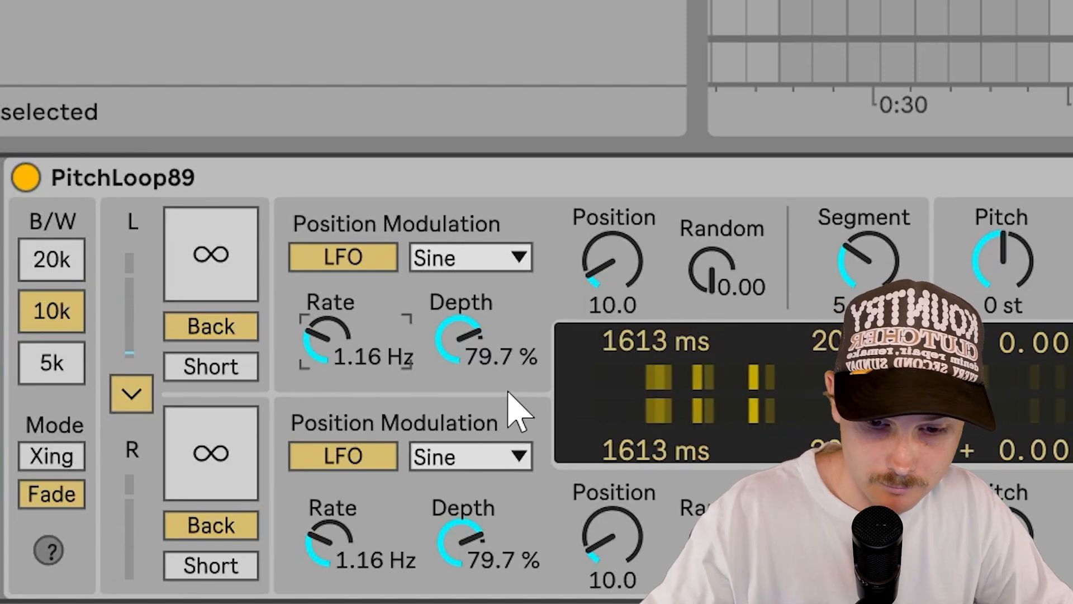
key(ctrl+z)
key(ctrl+z)
key(ctrl+z)
key(ctrl+z)
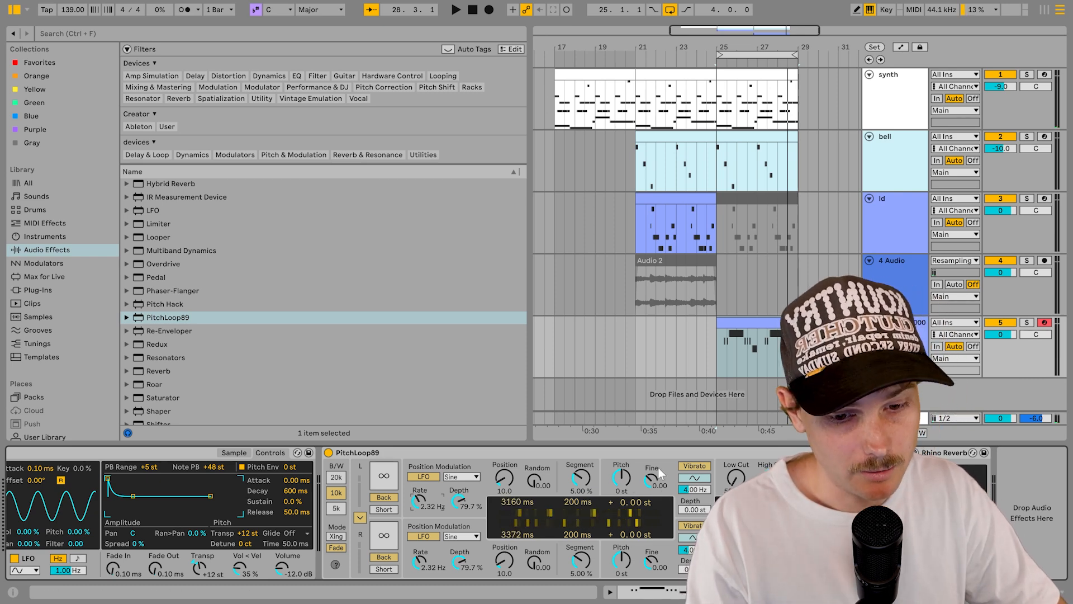
Step: Select the track 5 clip at bar 25 and bring up Simpler's filter controls
click(769, 324)
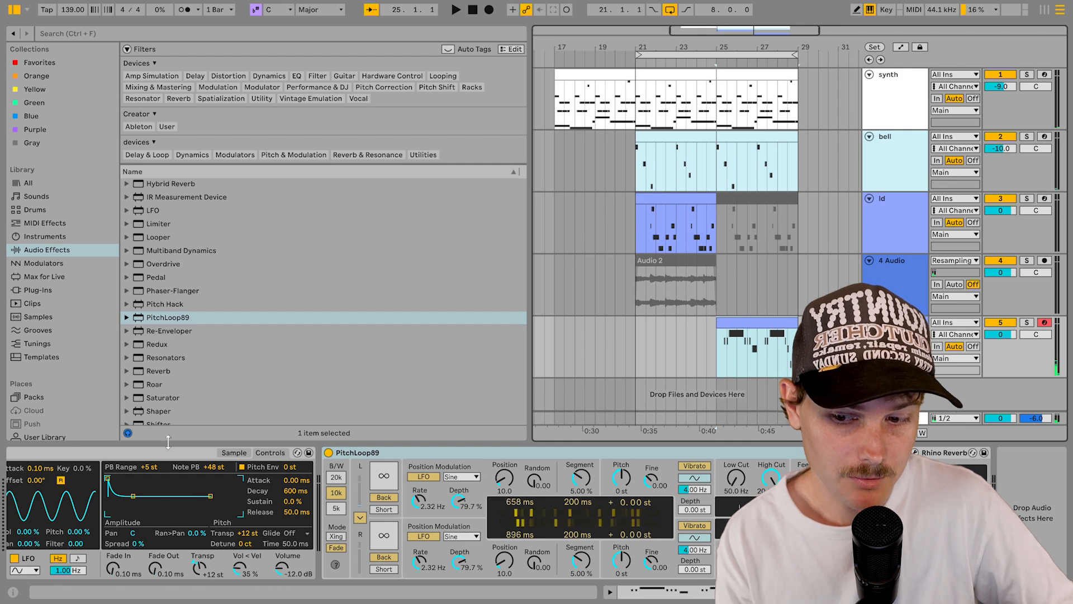
scroll(296, 455, left, 4)
click(433, 463)
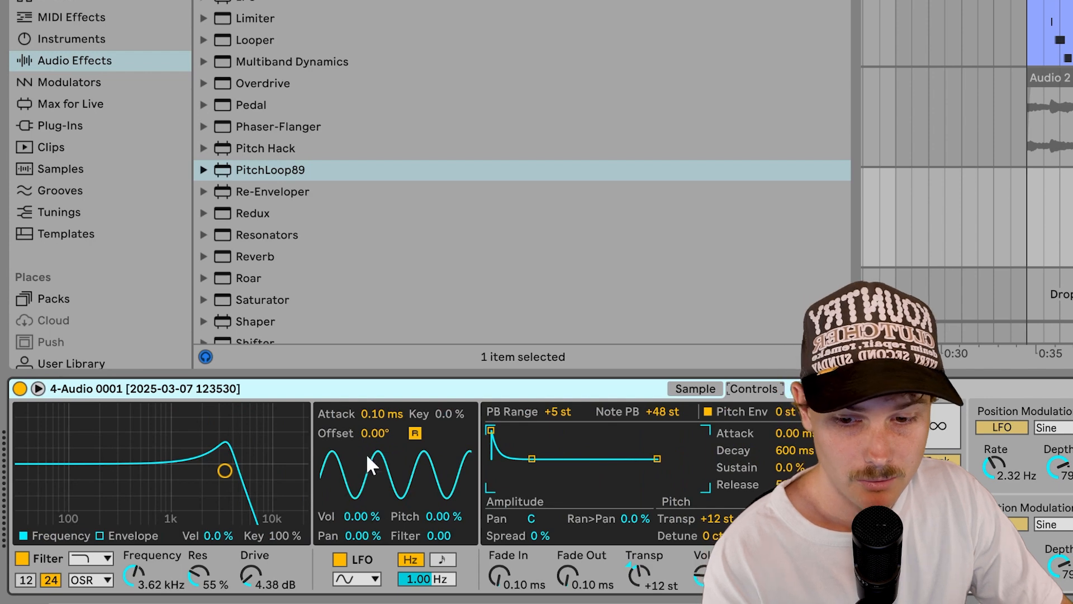
click(696, 388)
click(760, 389)
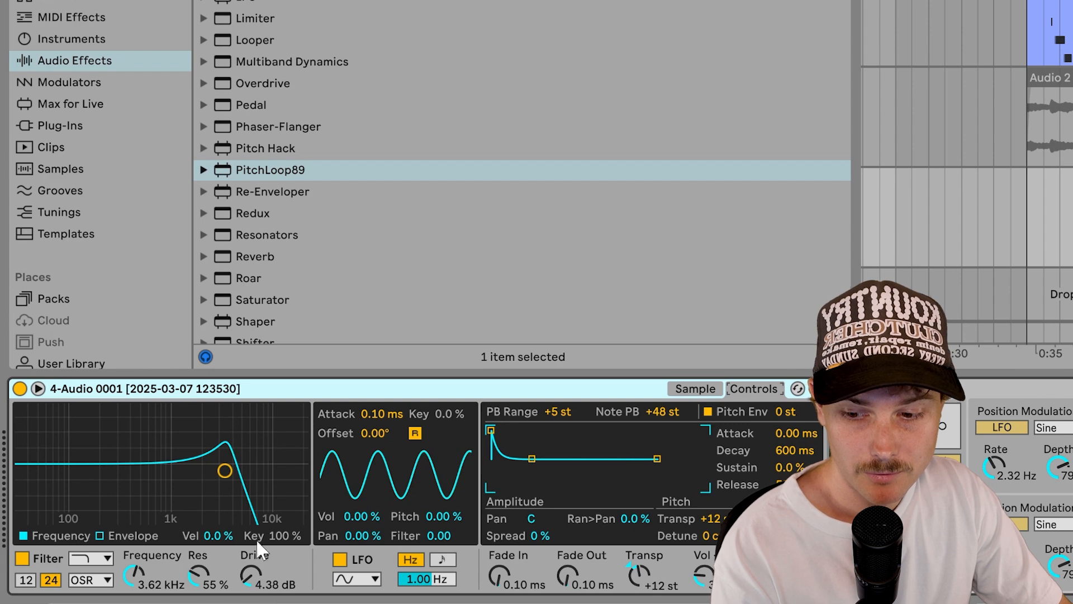
Step: Keep Simpler's filter mode on OSR and show the sliced waveform again
click(101, 580)
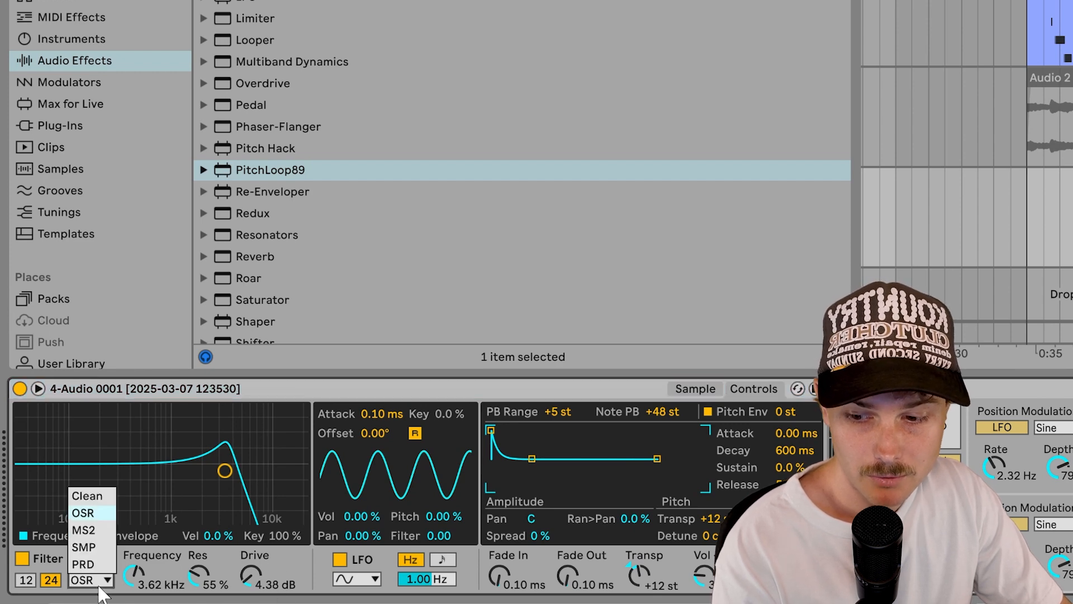
click(89, 512)
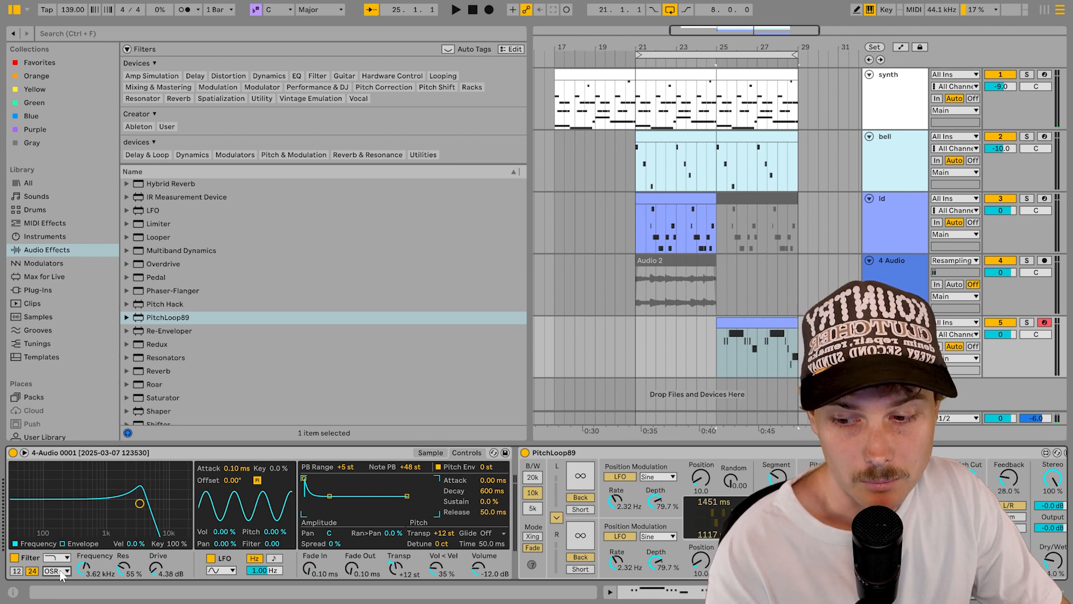
click(60, 571)
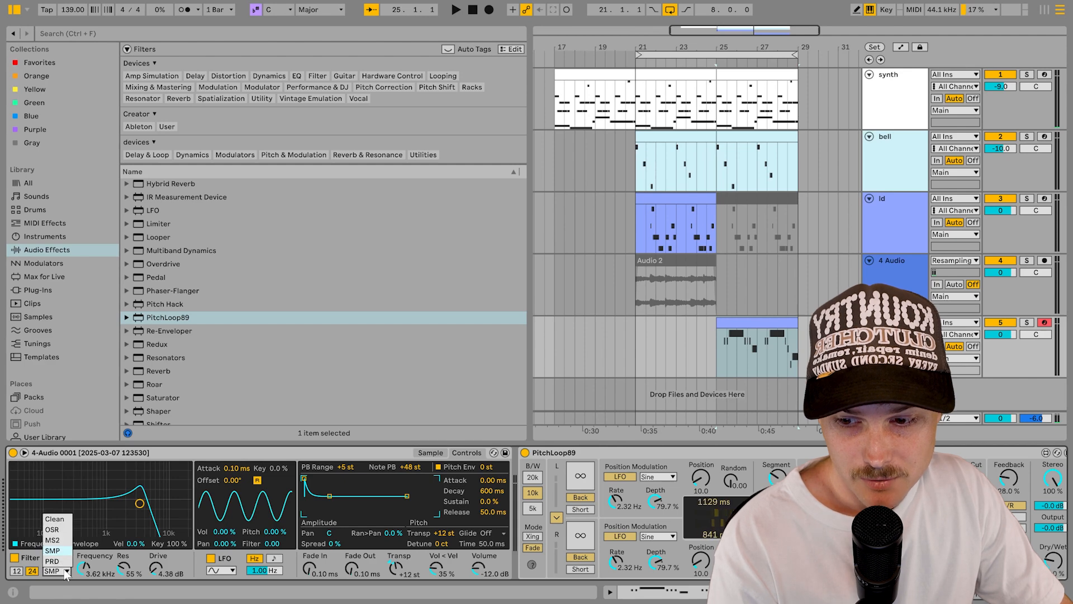
click(53, 529)
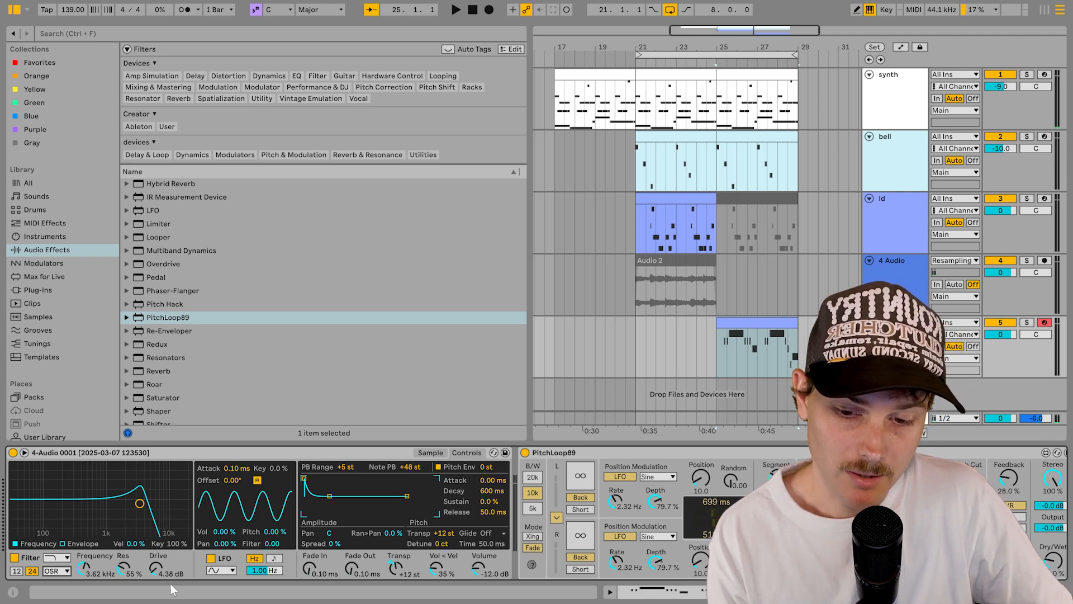
click(429, 452)
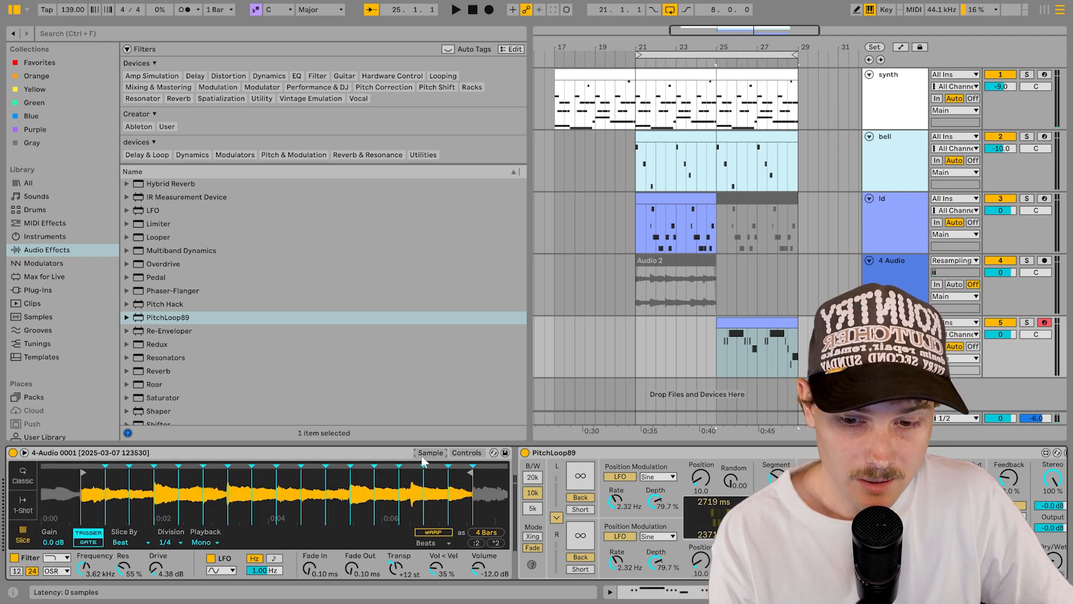
Step: Select the clip spanning bars 25–29 and its PitchLoop89 device
click(769, 320)
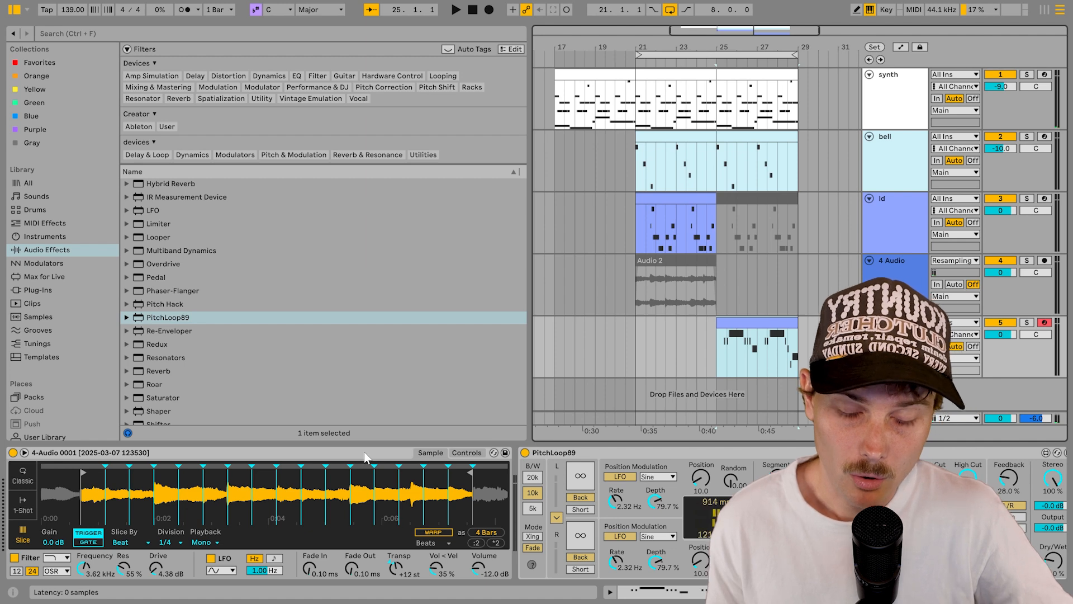
scroll(365, 459, right, 3)
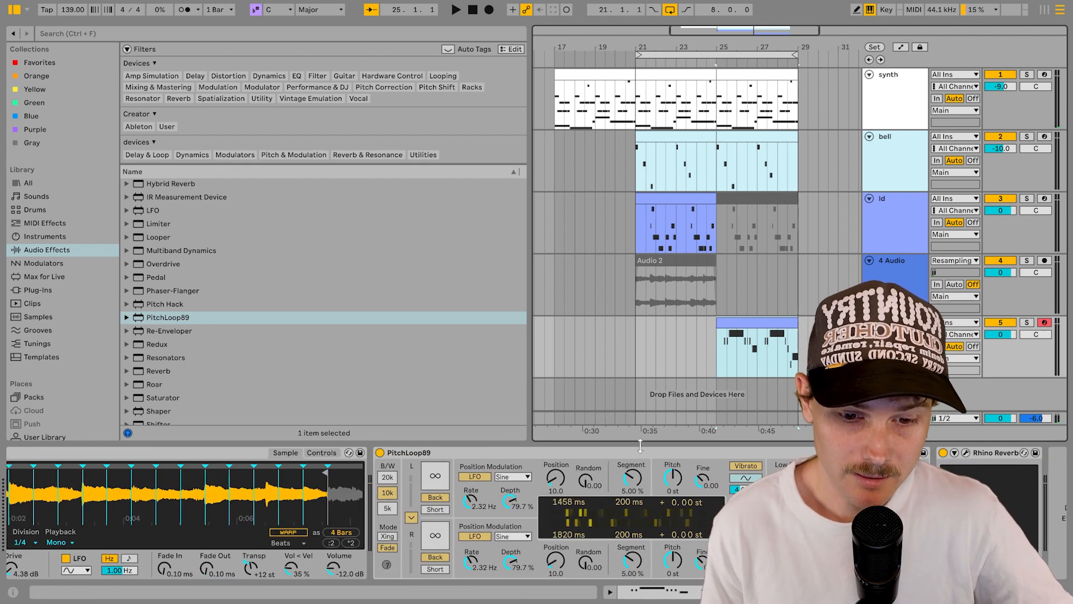
click(580, 453)
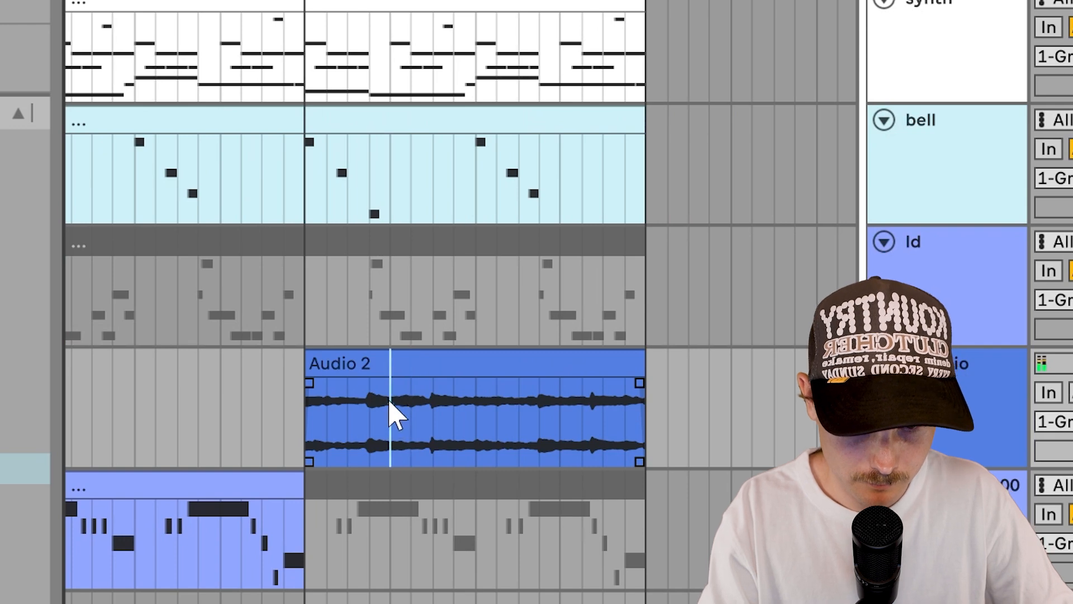
Step: Split a short stretch of the Audio 2 clip and deactivate some chopped pieces
drag(390, 400, 462, 422)
key(ctrl+e)
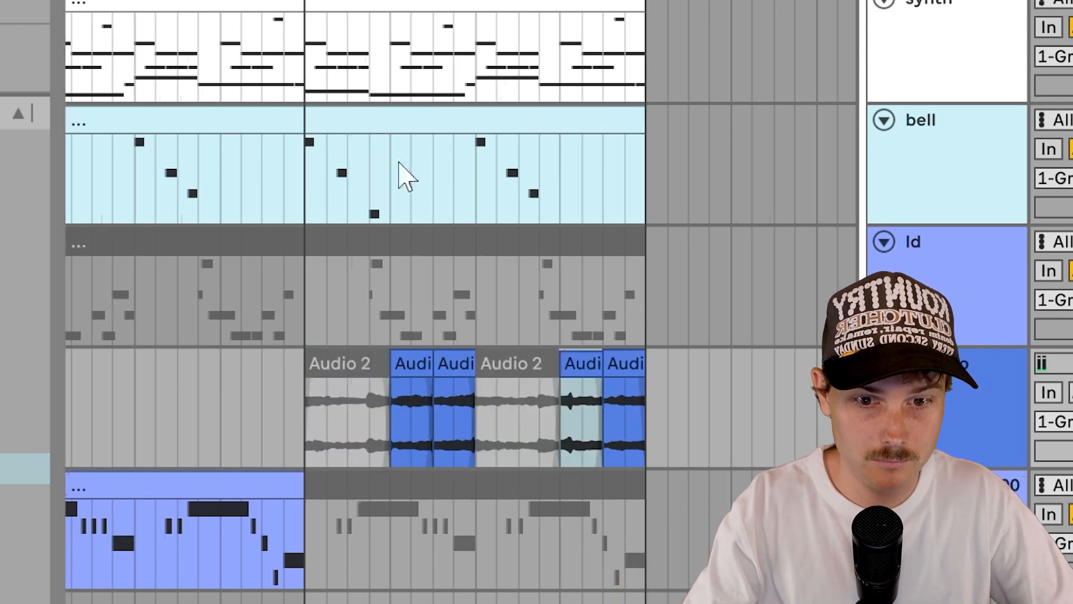
key(space)
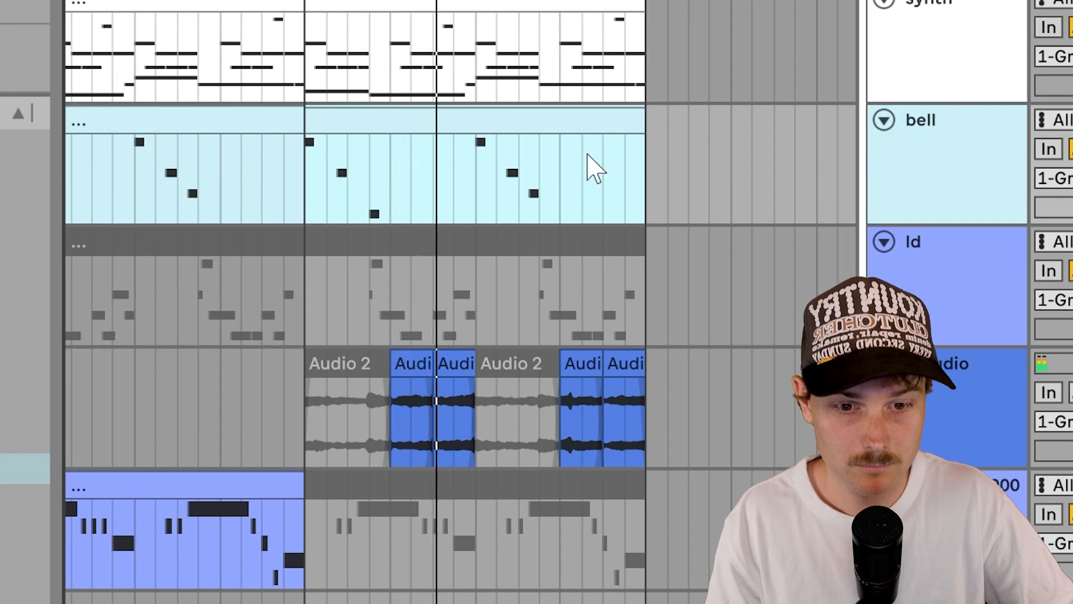
click(419, 370)
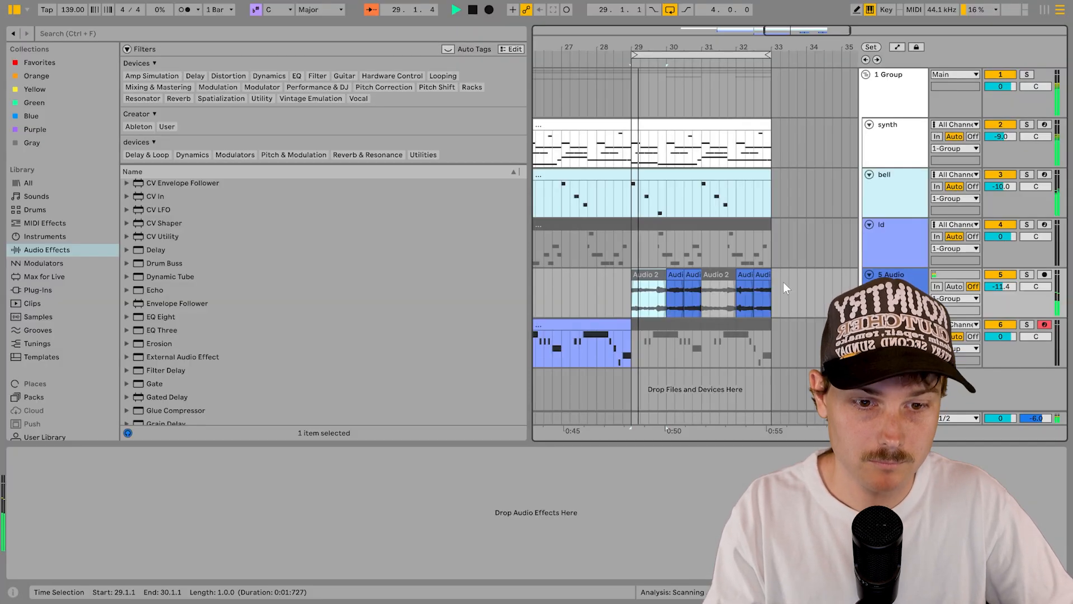
Step: Select all six chopped Audio 2 clips and raise their pitch one step
drag(783, 282, 609, 313)
key(shift+Tab)
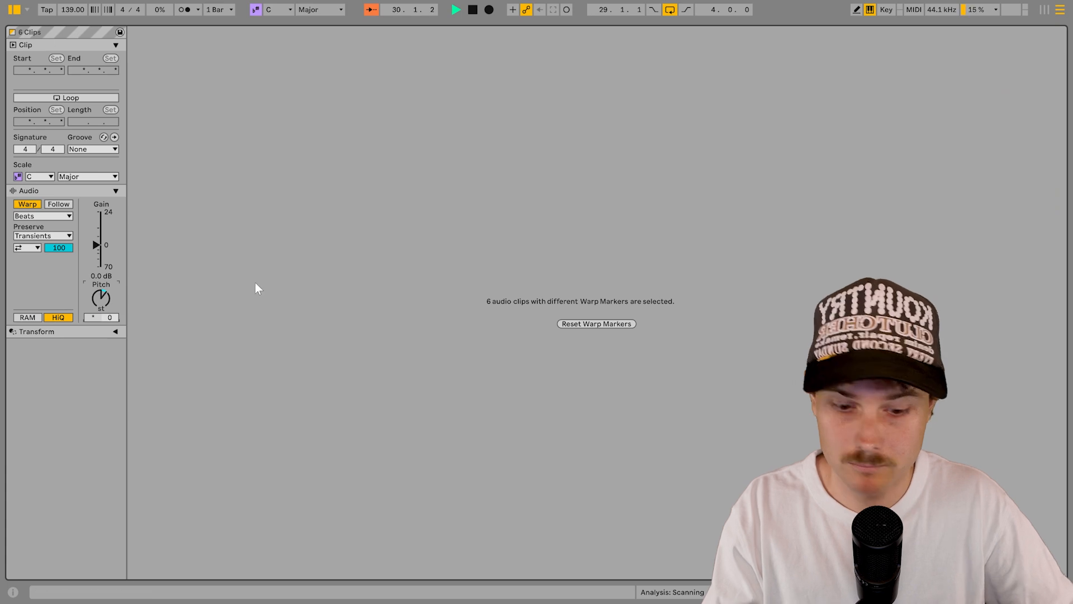
key(Up)
key(shift+Tab)
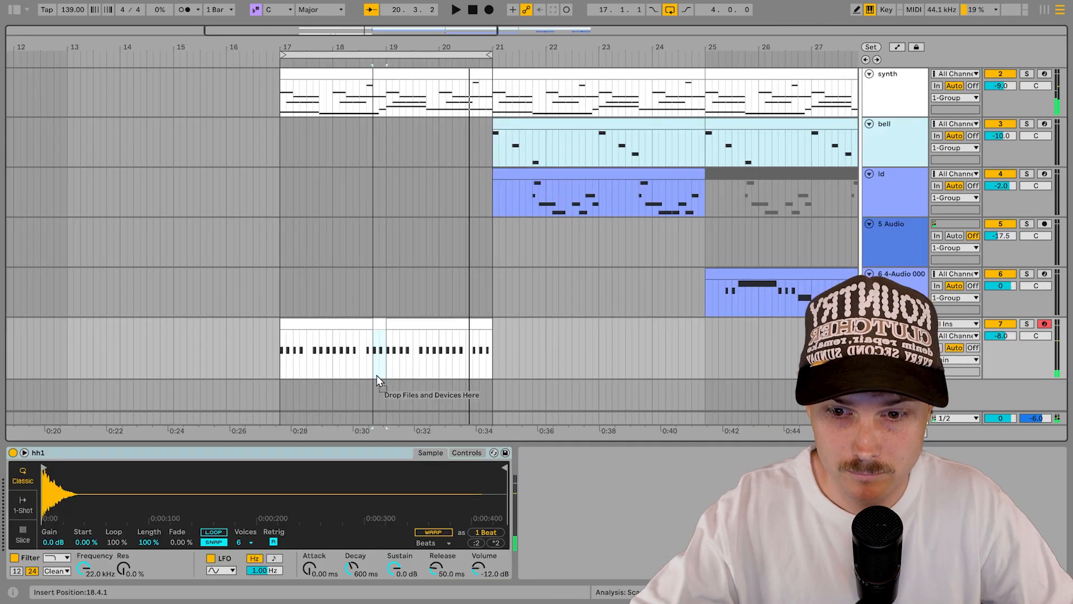
Step: Move a clip piece onto track 8, render it to audio, and add a new MIDI track
drag(376, 375, 393, 390)
right_click(402, 388)
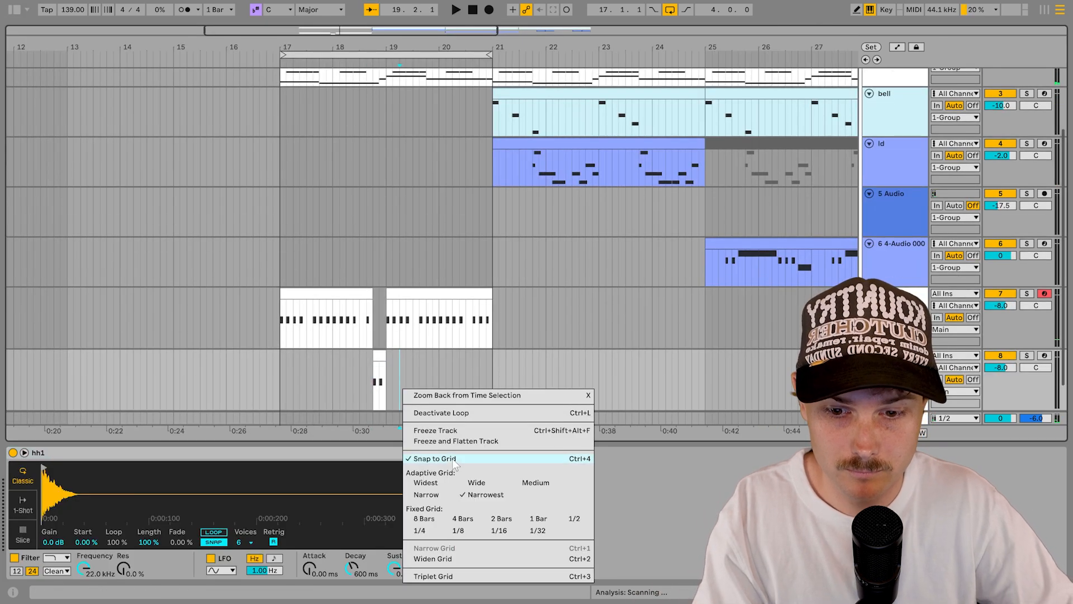
click(460, 441)
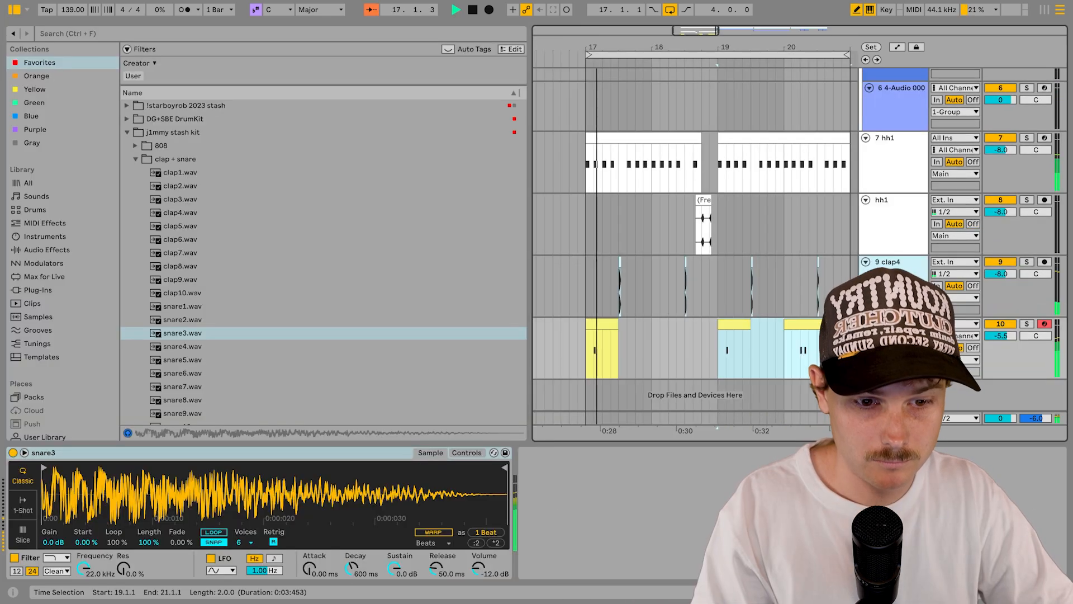
key(ctrl+shift+t)
right_click(908, 358)
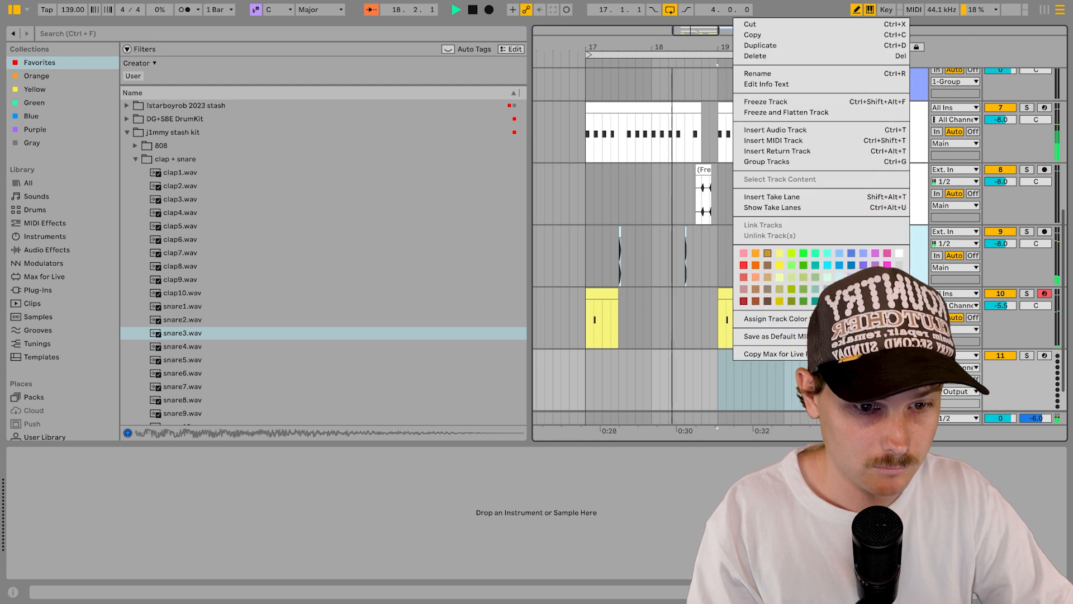
click(905, 265)
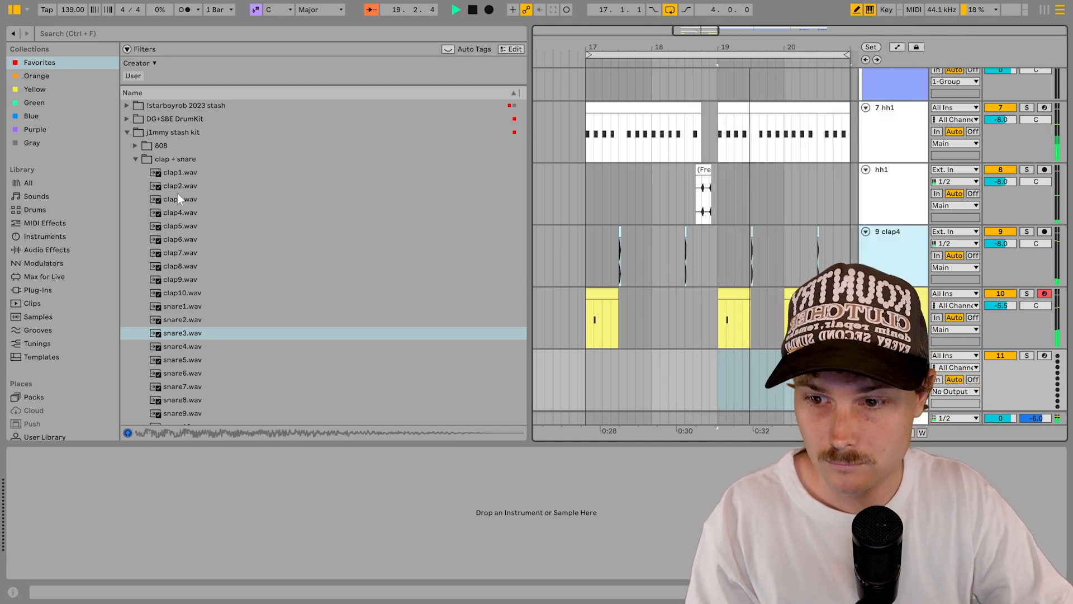
click(135, 160)
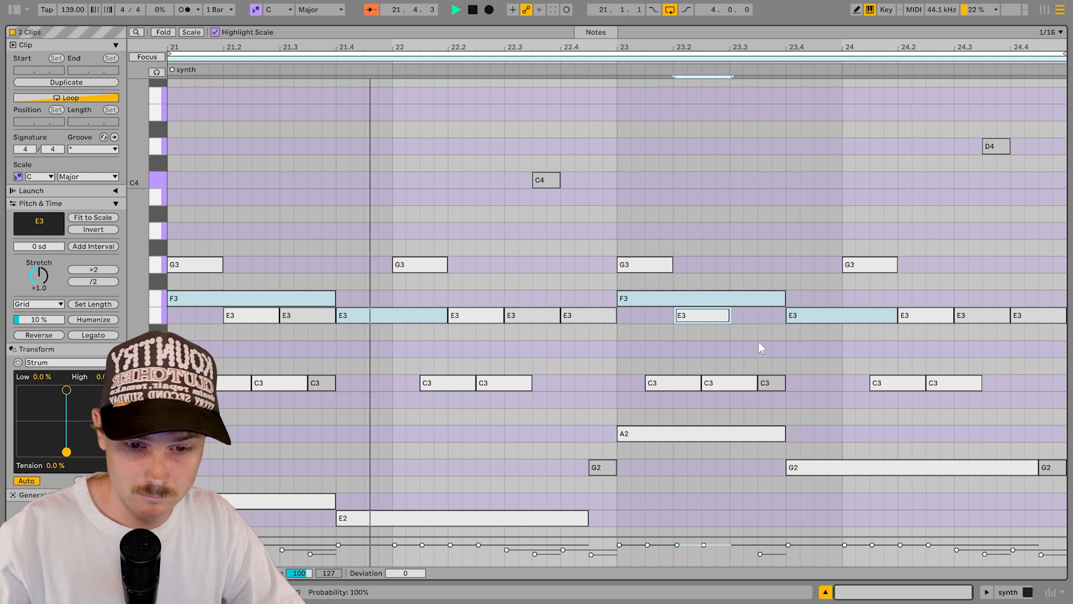
Step: Move the bar 23 F3 note to A2 and the bar 23.4 E3 note to G3
drag(727, 293, 741, 431)
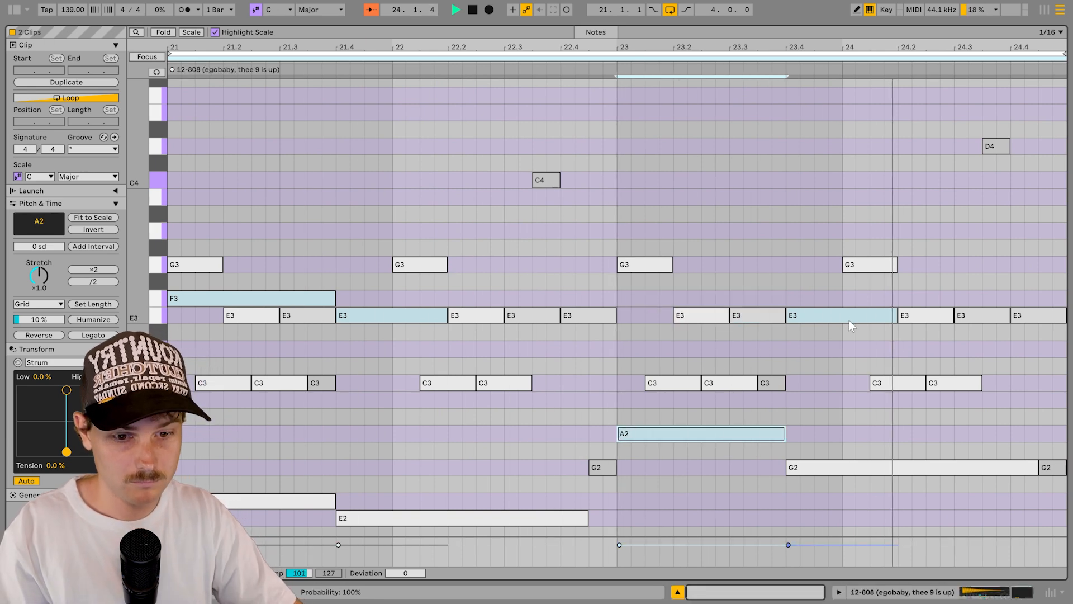
drag(848, 319, 853, 485)
key(Up)
key(shift+Up)
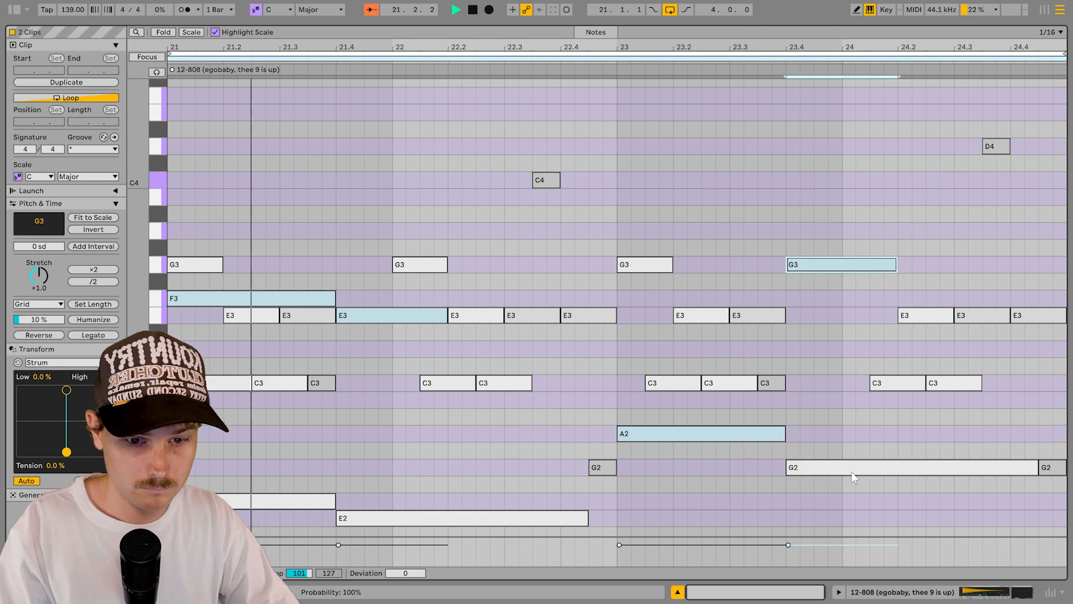
key(shift+Tab)
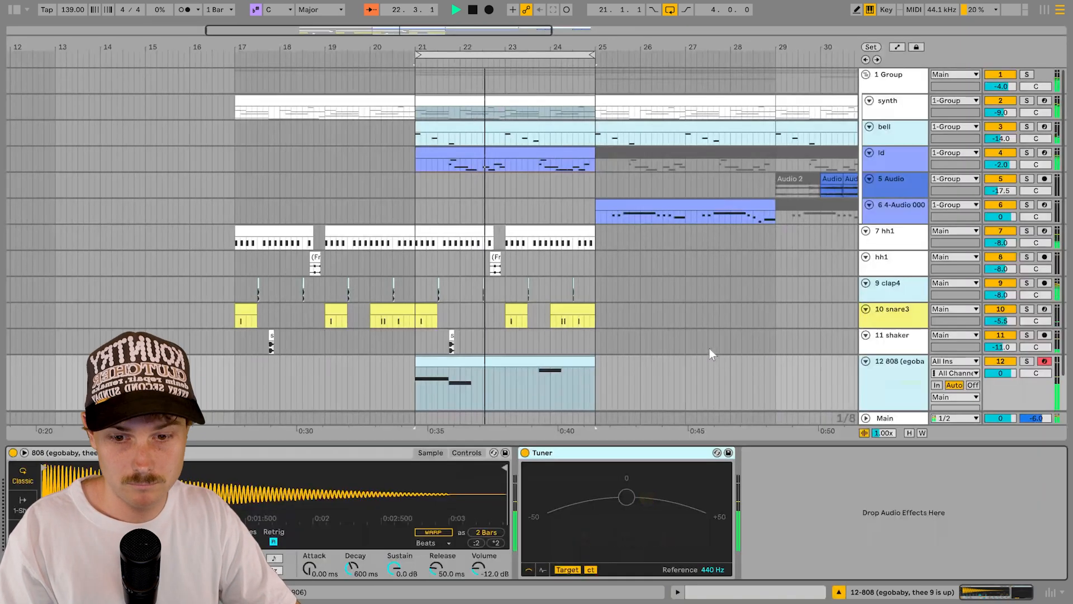
scroll(713, 361, down, 2)
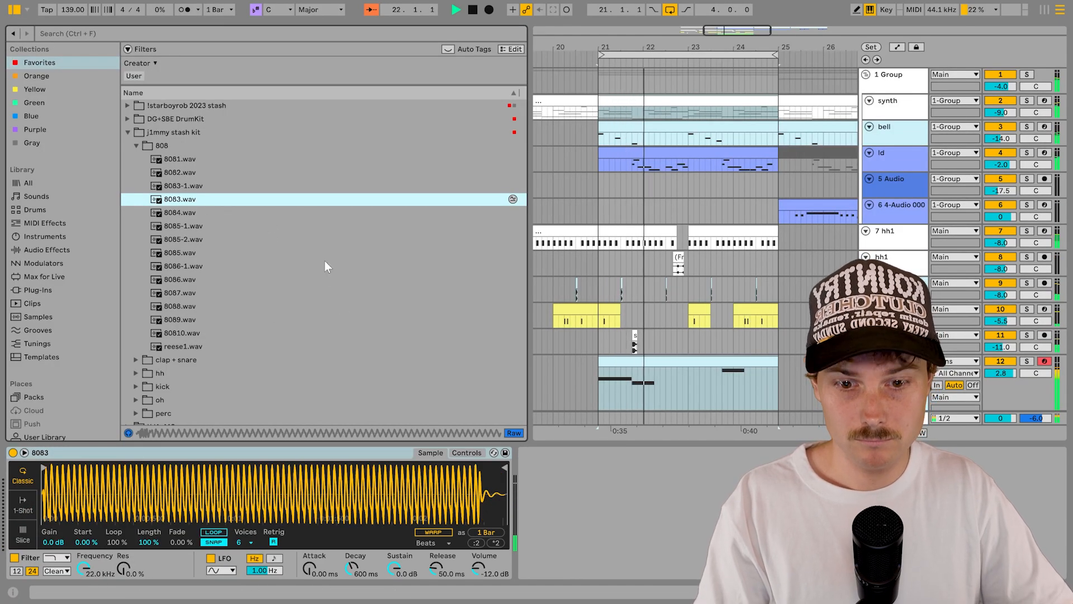
Step: Move the bars 29–33 clips of tracks 1–6 to bars 33–37
scroll(894, 313, down, 3)
click(900, 323)
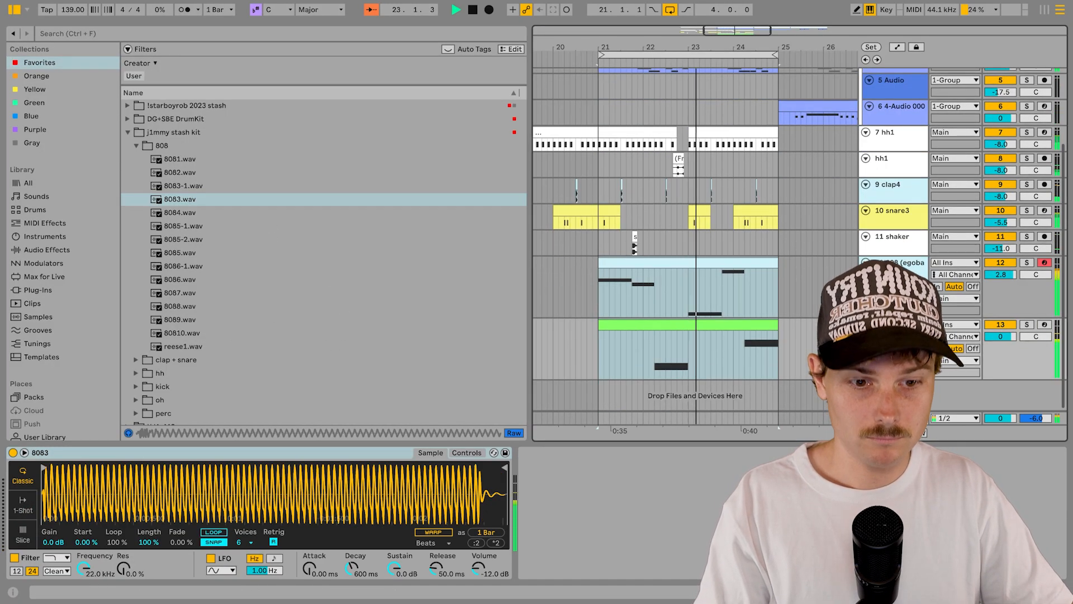
key(Tab)
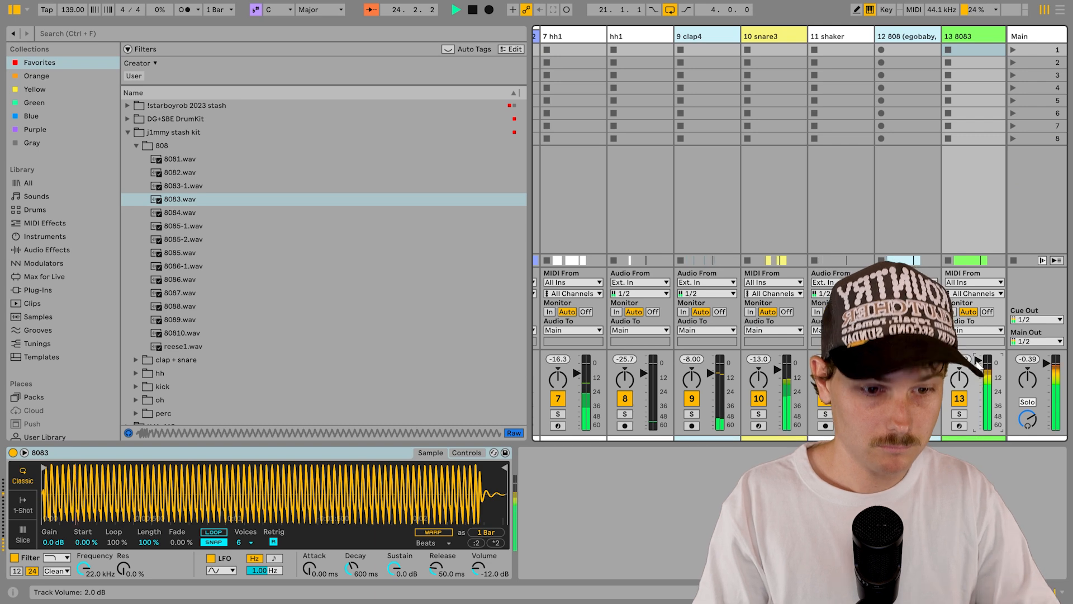
key(Tab)
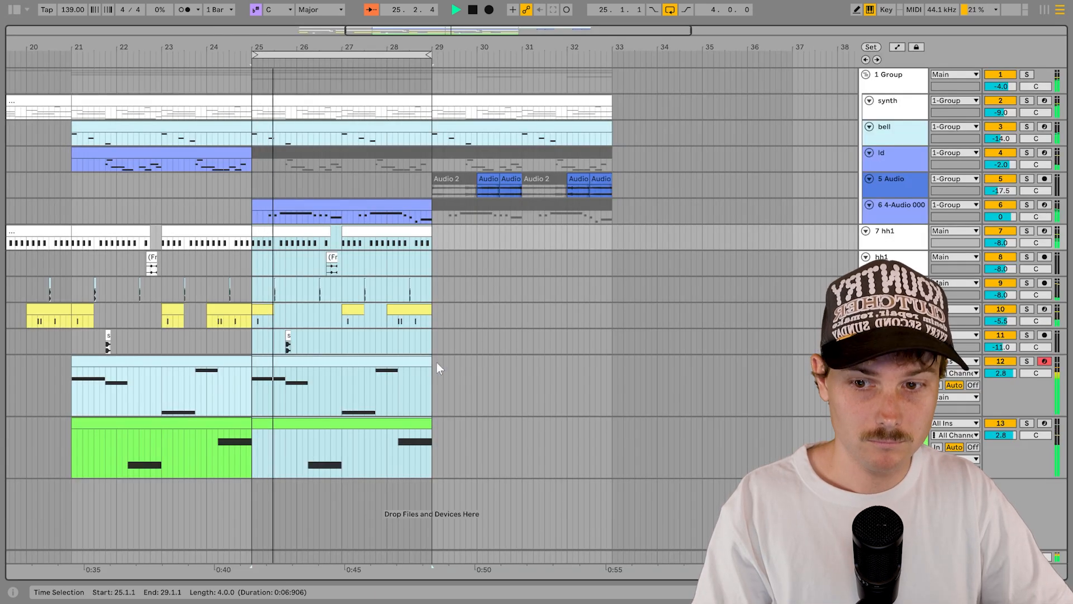
click(383, 422)
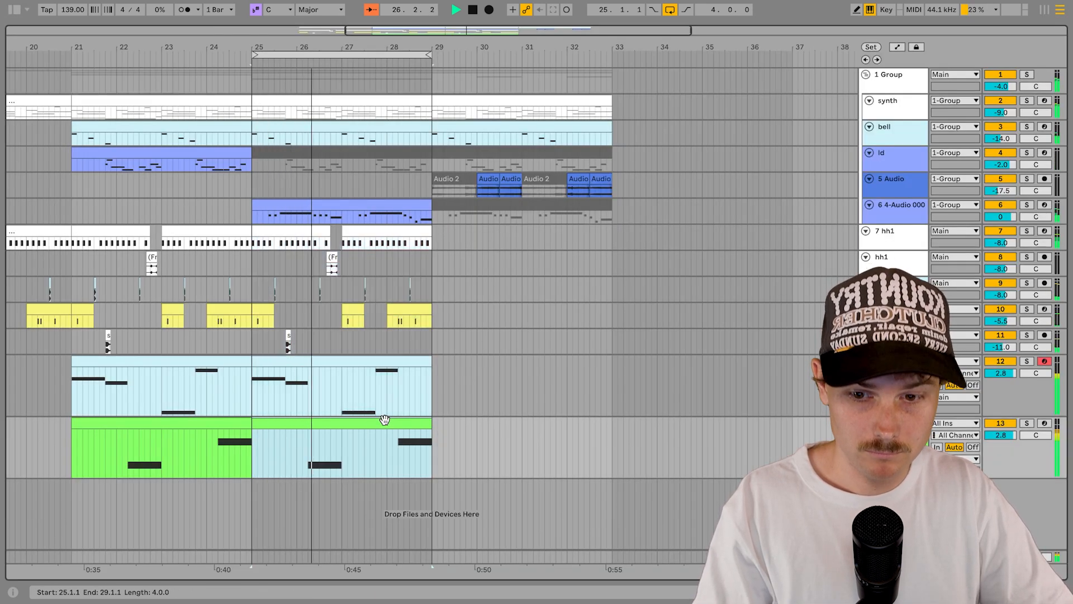
shift+click(397, 361)
click(538, 209)
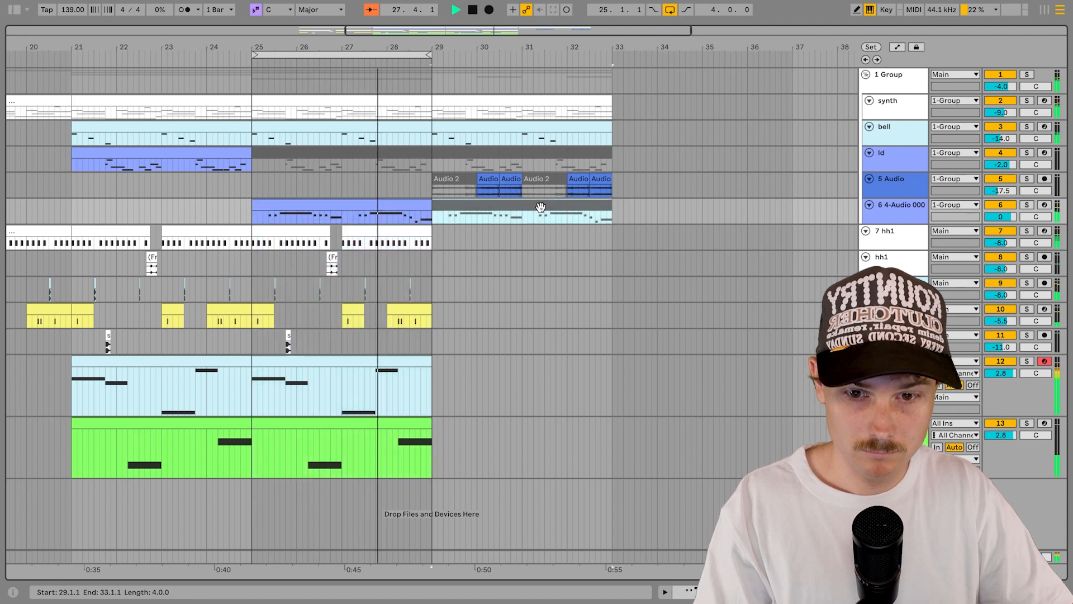
drag(484, 95, 662, 108)
scroll(663, 108, down, 5)
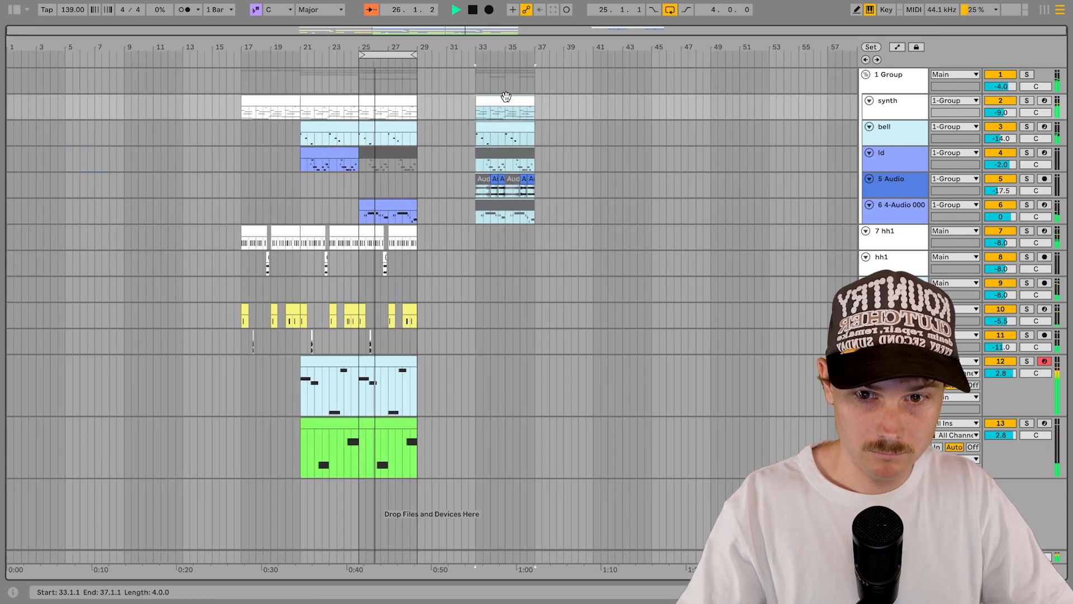
Step: Duplicate bars 33–37 into bars 37–41 and bars 25–29 into bars 29–33
key(ctrl+d)
click(394, 93)
click(395, 99)
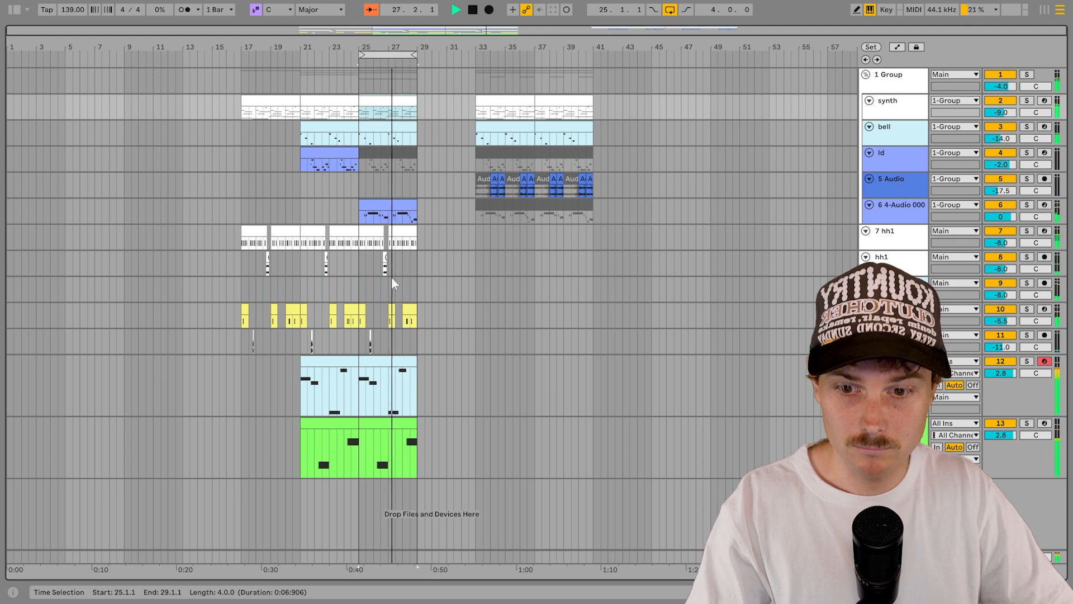
shift+click(406, 437)
key(ctrl+d)
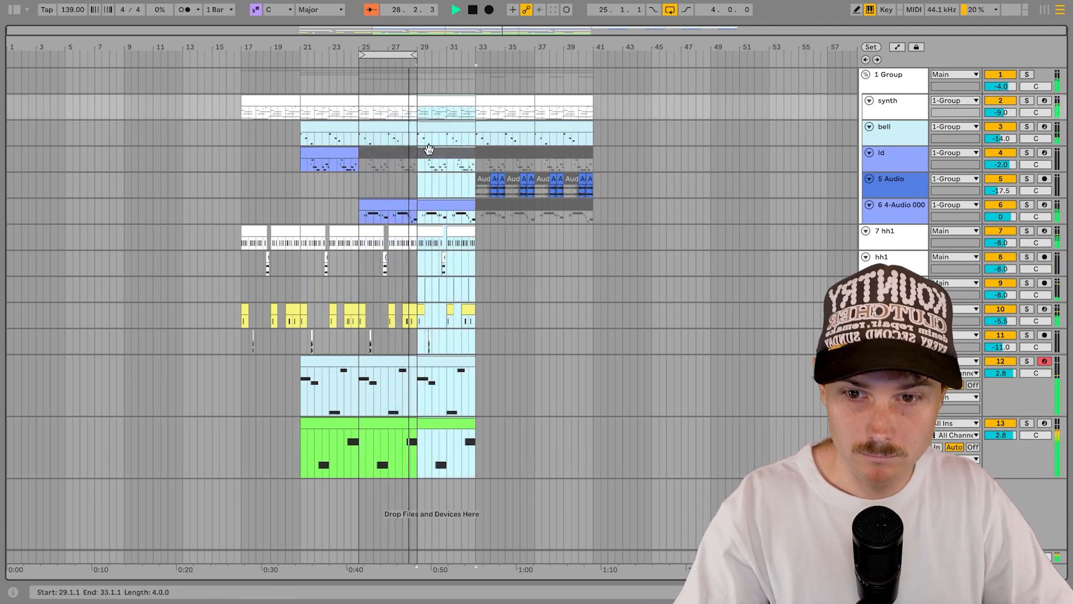
Step: Move the intro clips from bars 17–21 to bars 9–13
shift+click(395, 97)
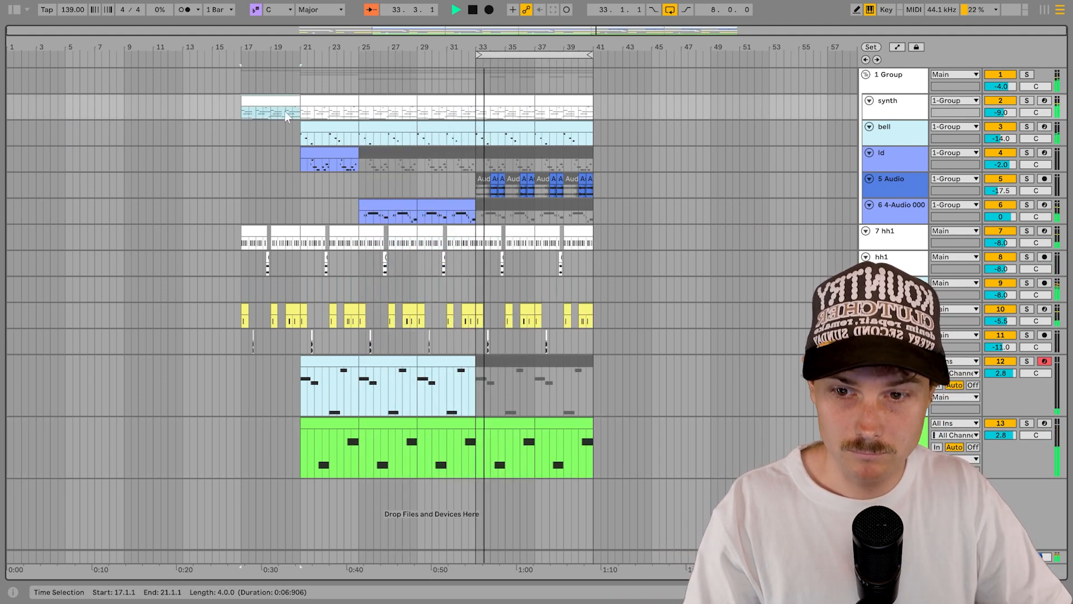
shift+click(298, 345)
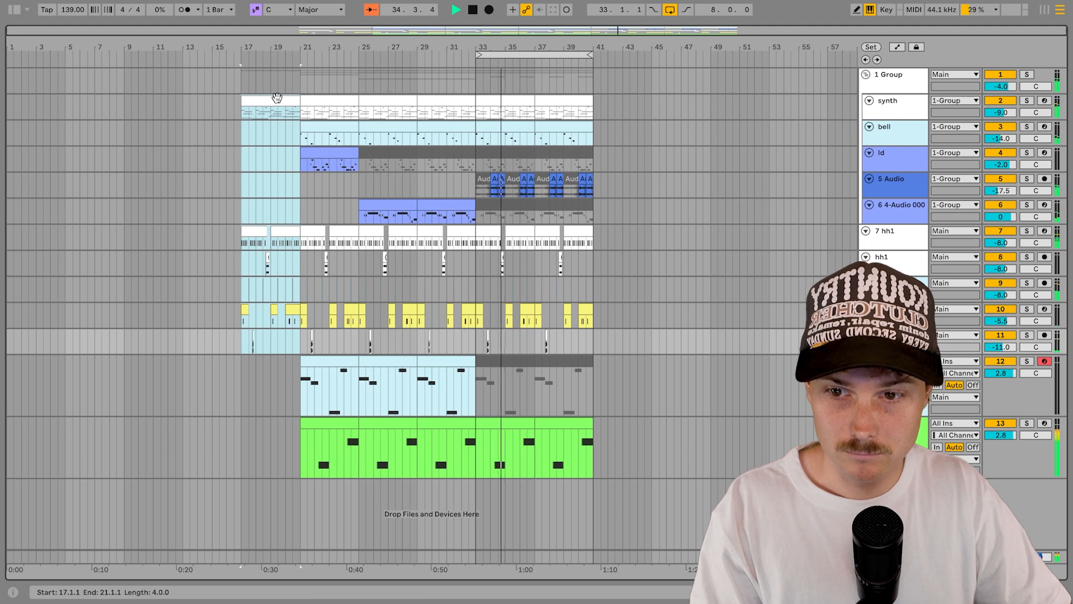
drag(272, 126, 163, 109)
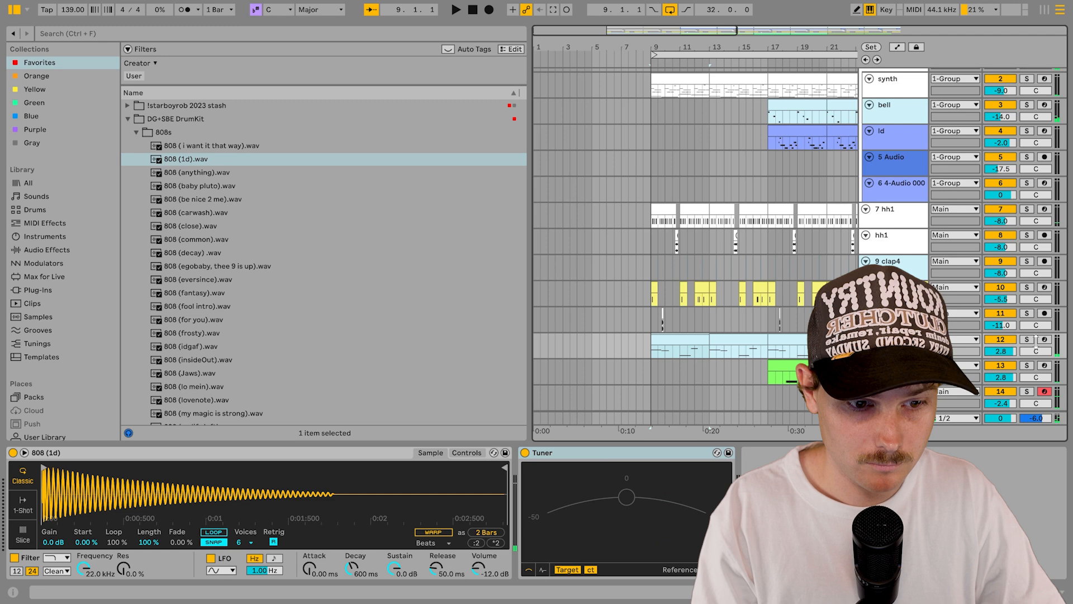
Step: Arm the 808 track and play from bar 9 so the tuner reads about F +12 cents, browser hidden
click(1044, 339)
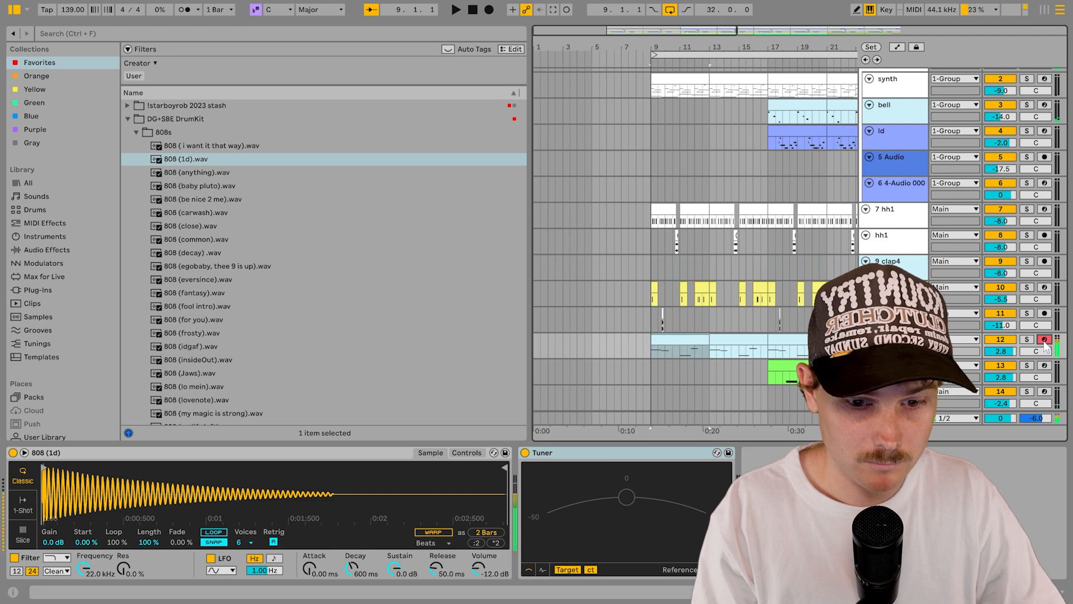
key(space)
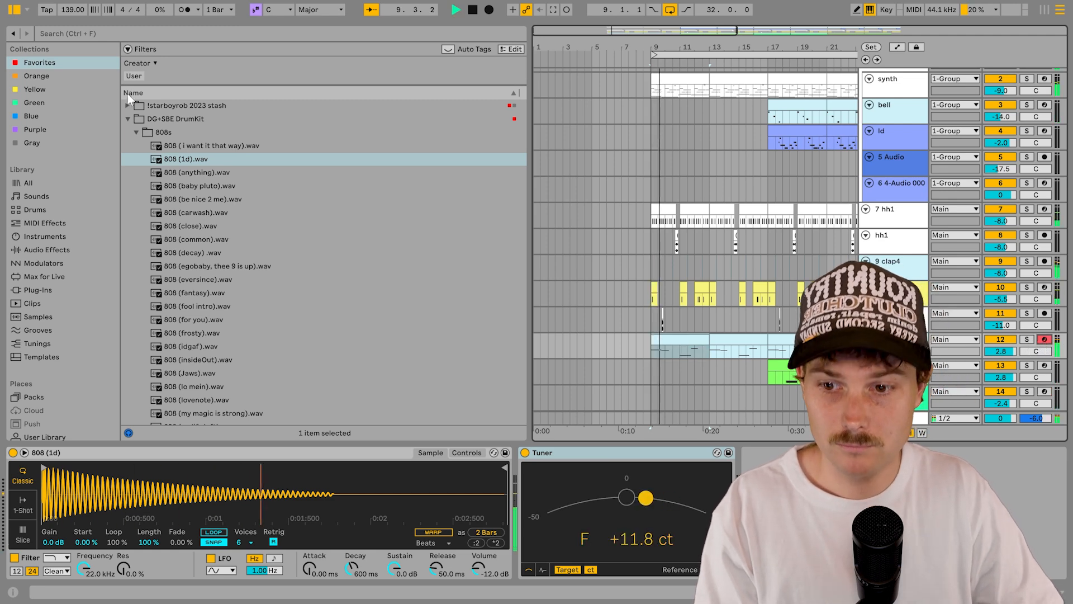
click(14, 10)
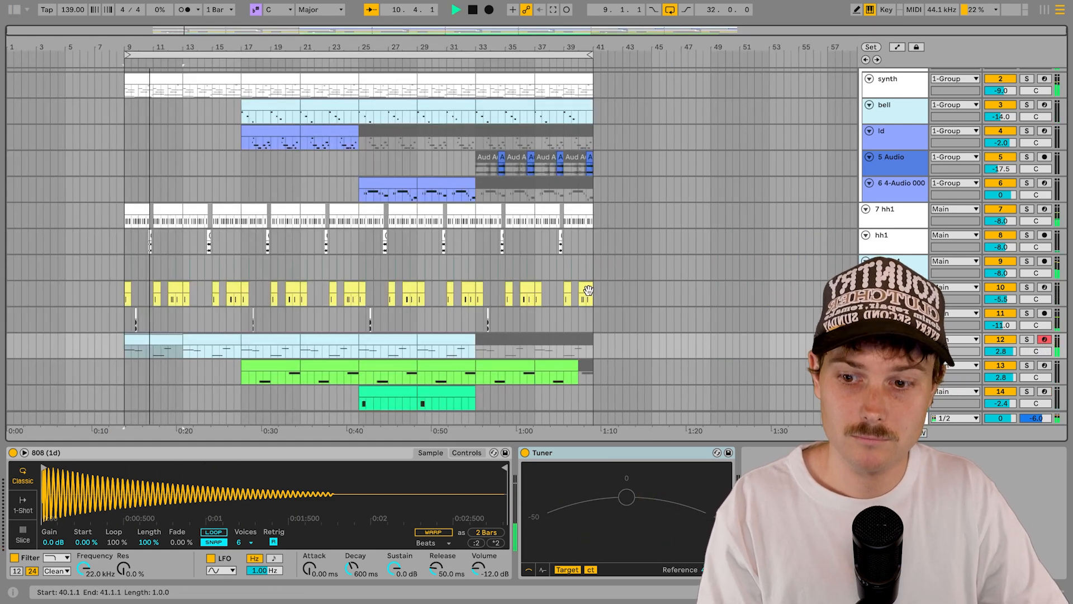
scroll(696, 239, down, 1)
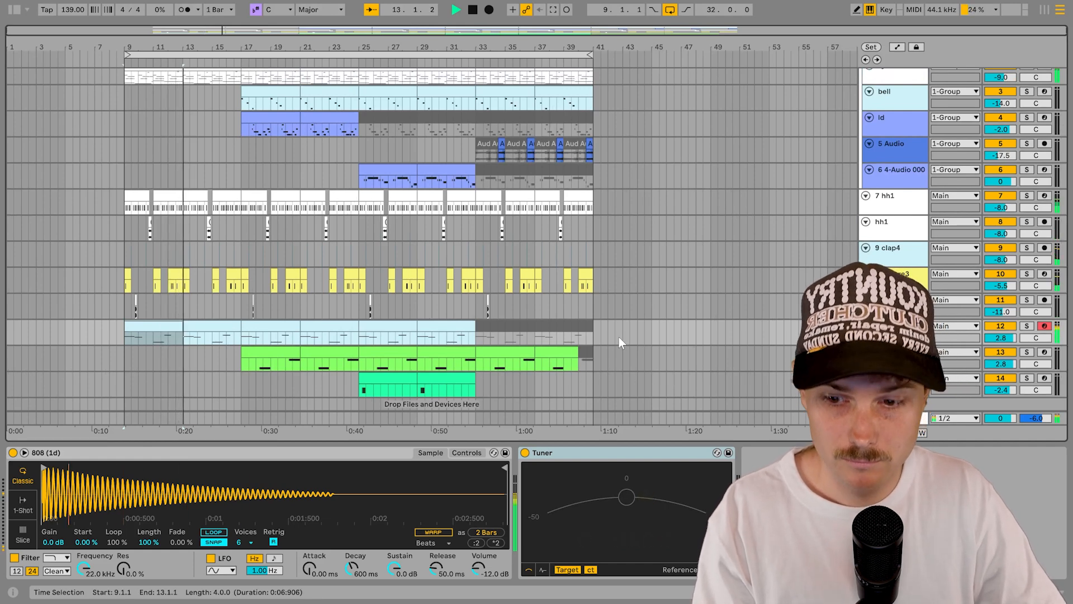
scroll(619, 337, down, 1)
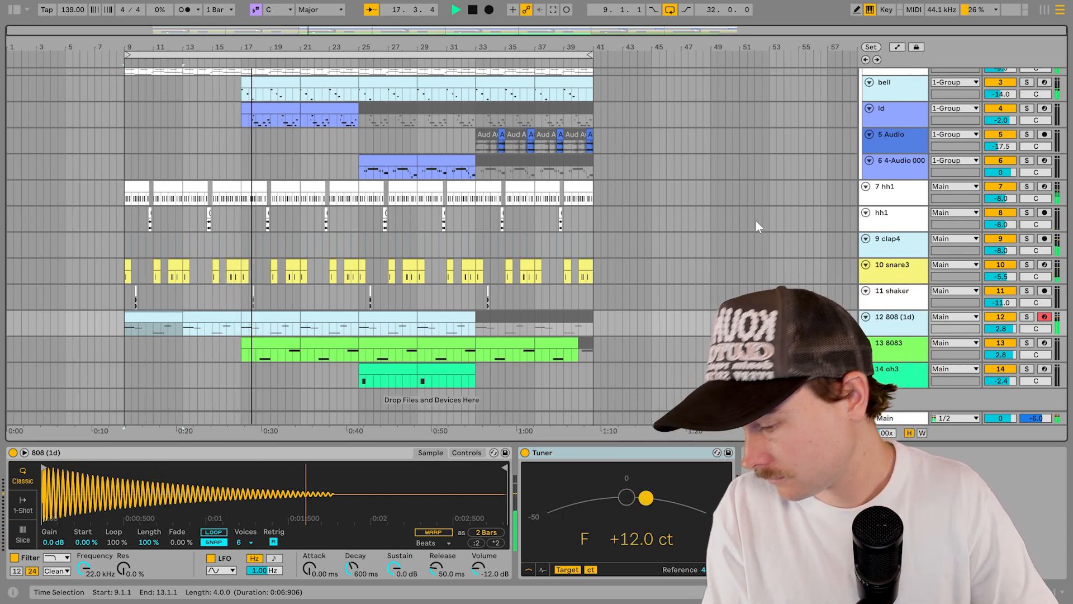
scroll(674, 290, up, 1)
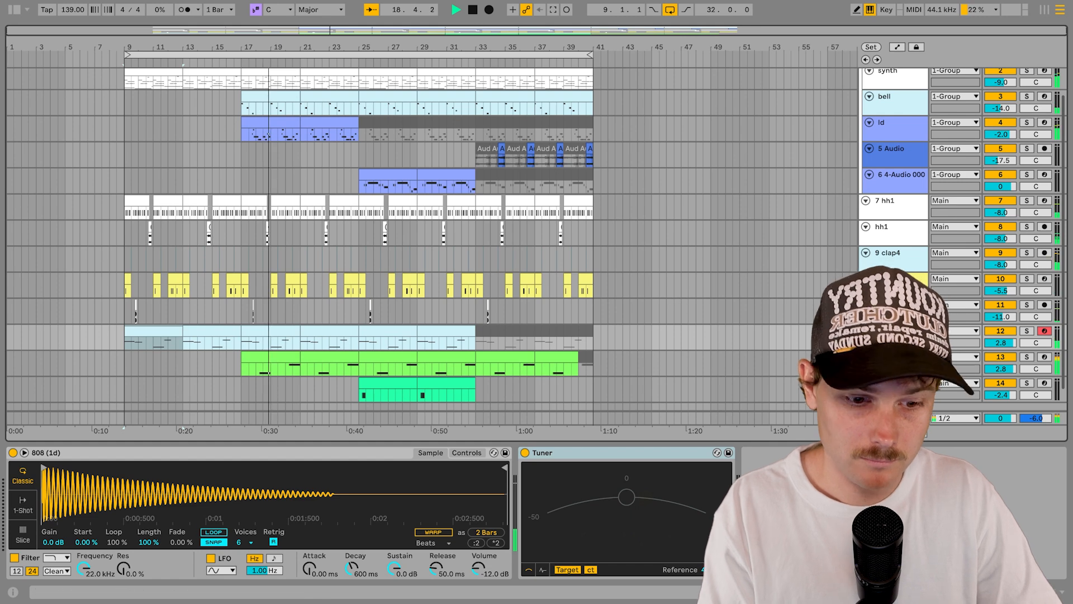
Step: Hide the device panel and deactivate the snare3 clips from bar 33 through bar 41
key(ctrl+alt+l)
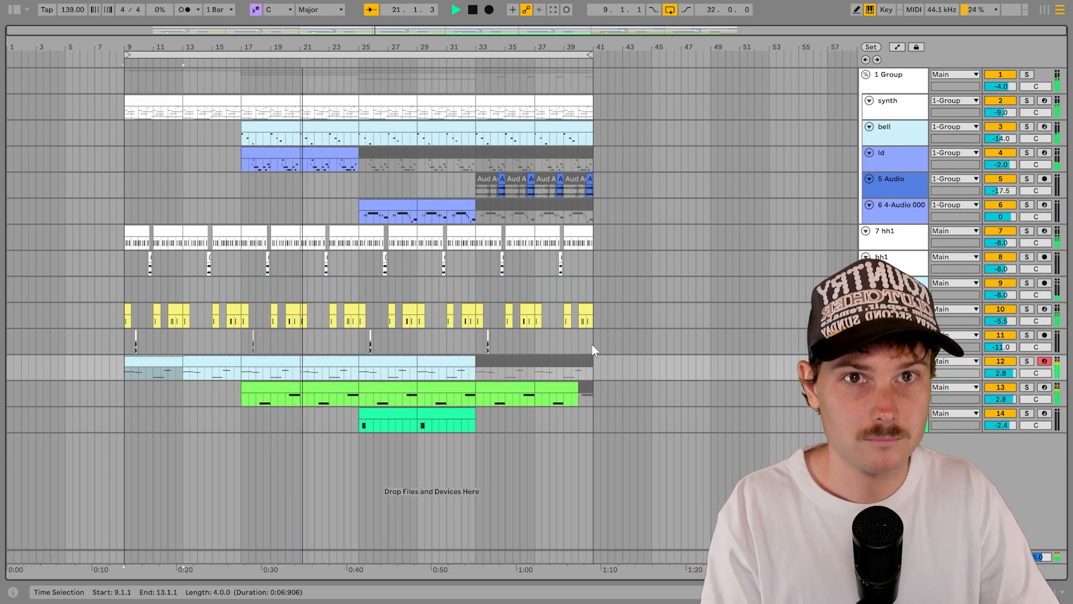
click(132, 105)
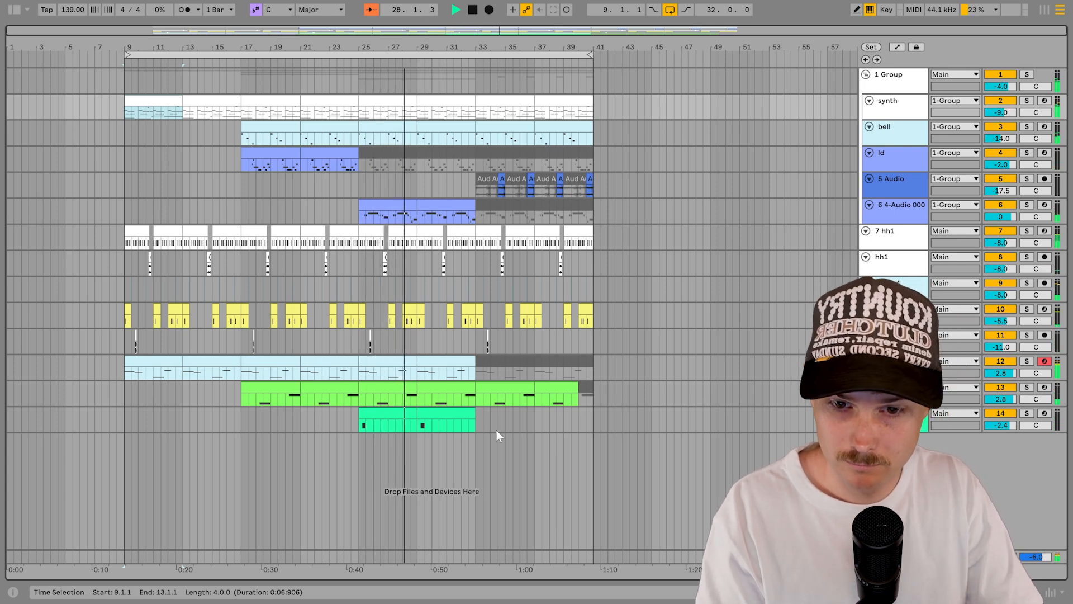
click(479, 316)
shift+click(523, 309)
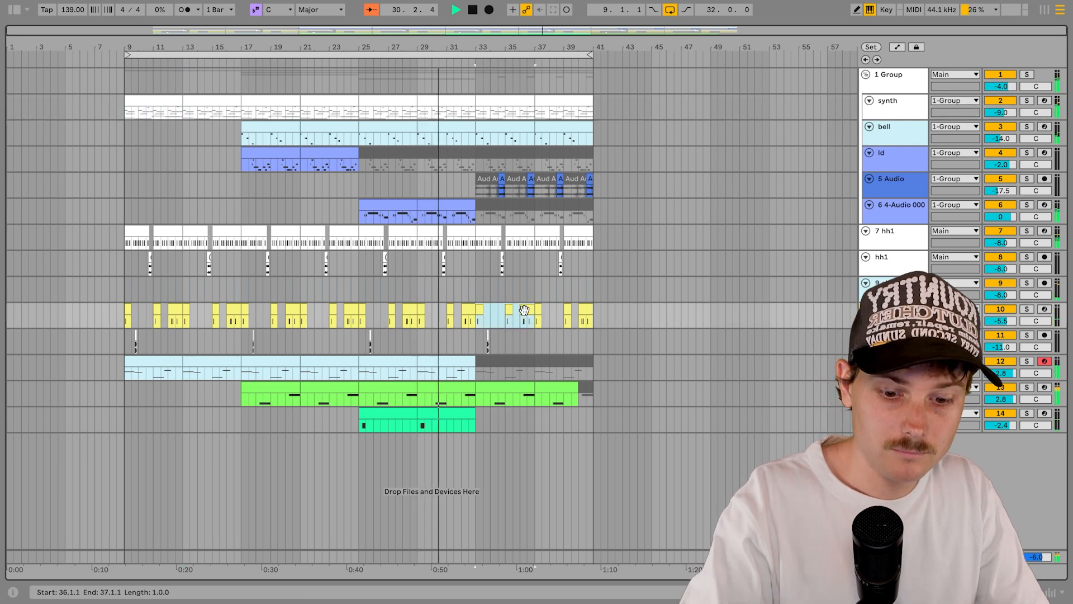
key(0)
click(538, 309)
key(0)
click(591, 317)
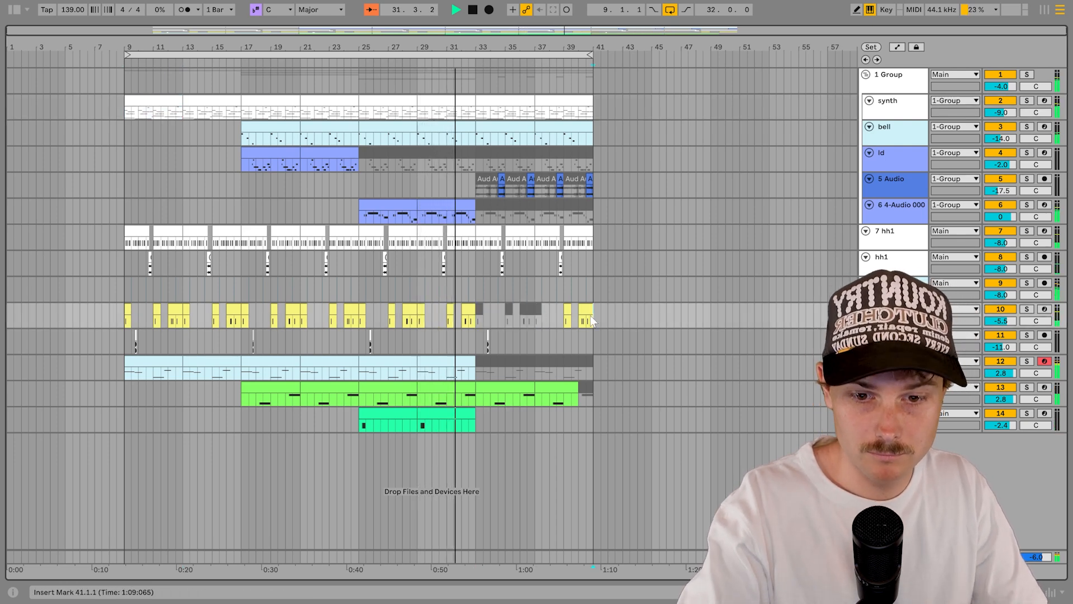
drag(551, 314, 599, 317)
key(0)
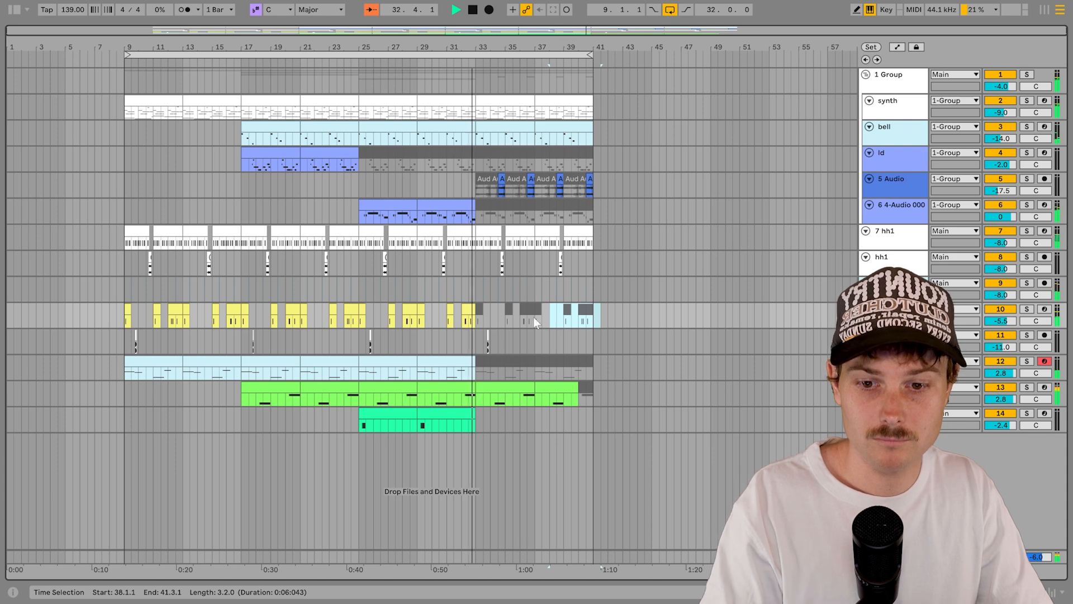